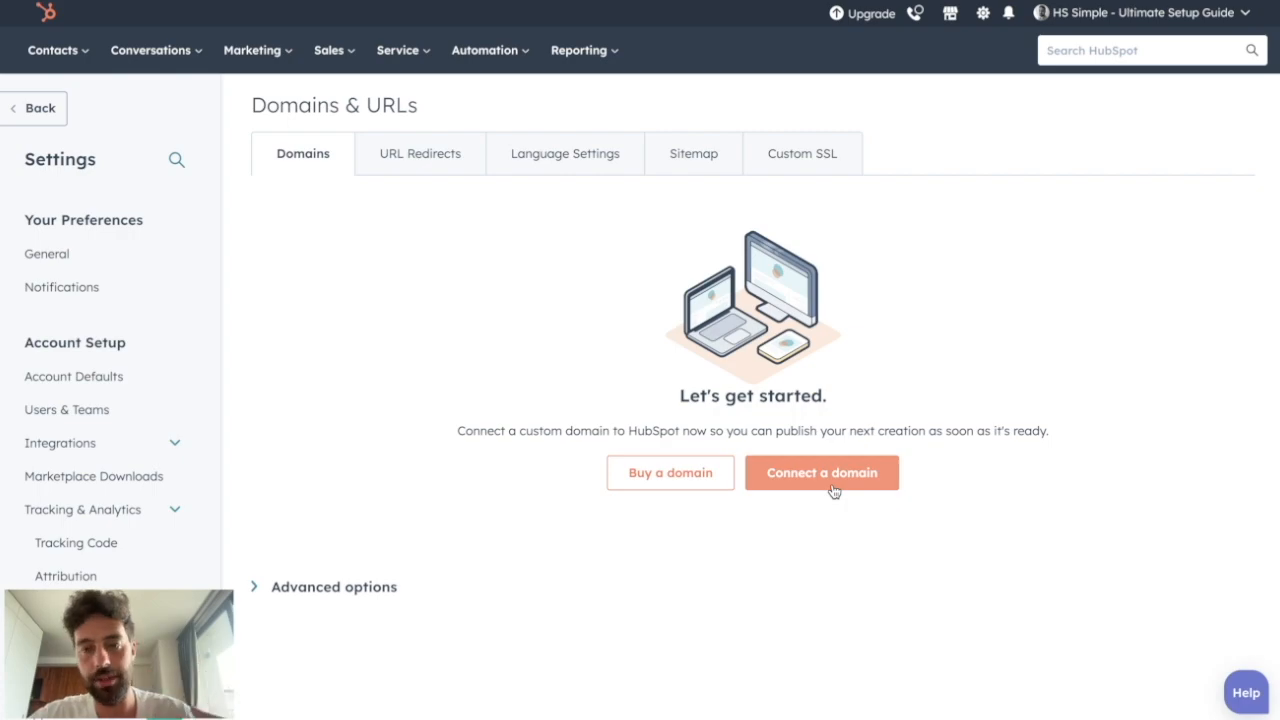
Start connecting a primary domain and choose thisatestformyguide as its brand domain.
left_click(530, 300)
left_click(489, 540)
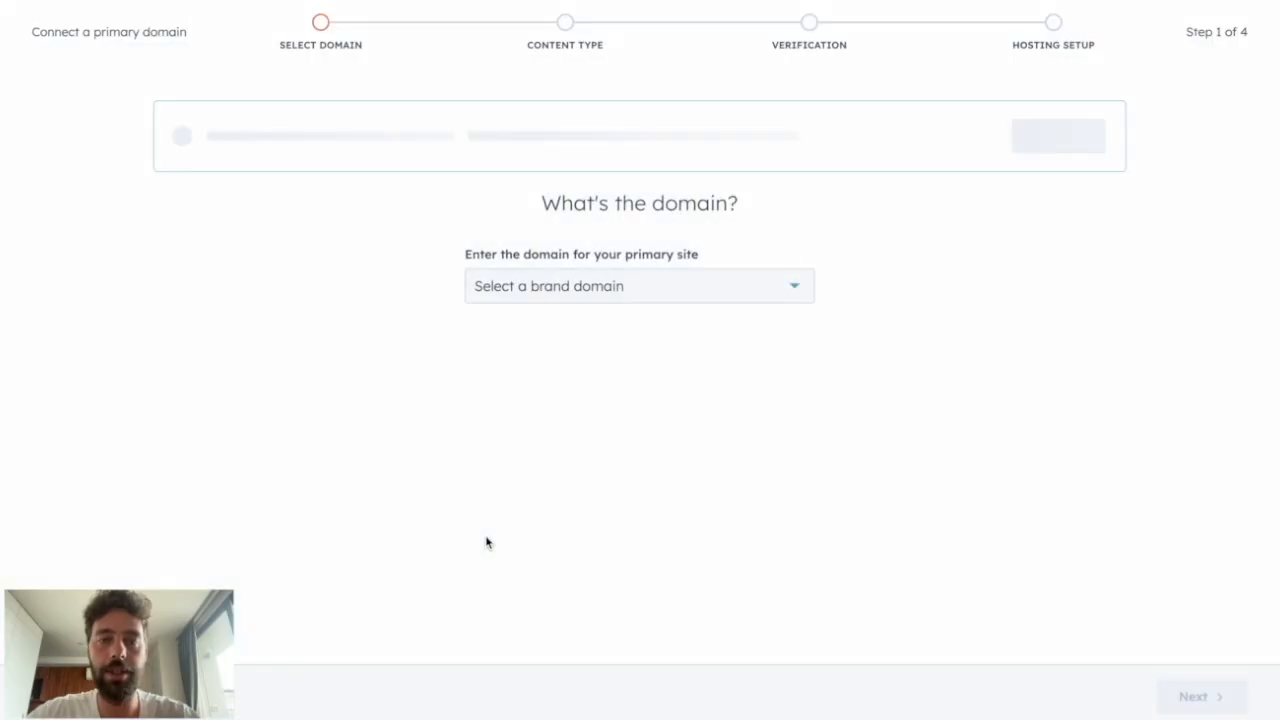
left_click(553, 298)
left_click(520, 342)
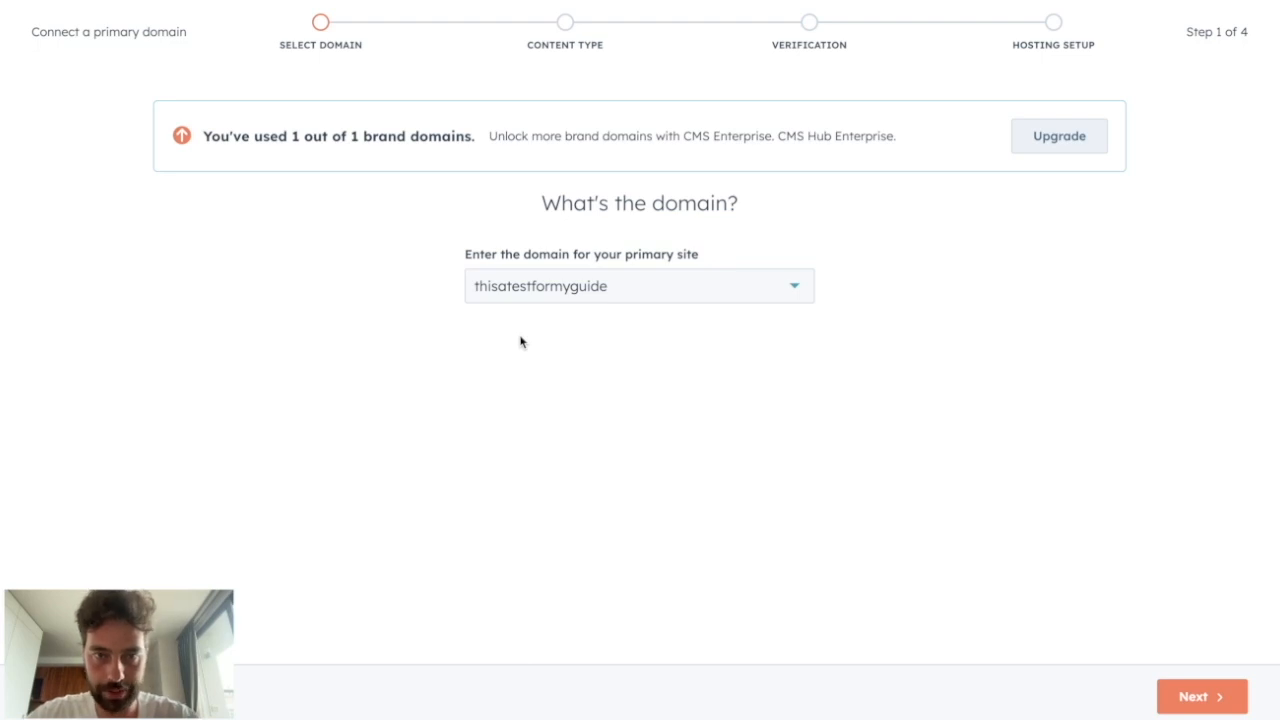
left_click(1195, 696)
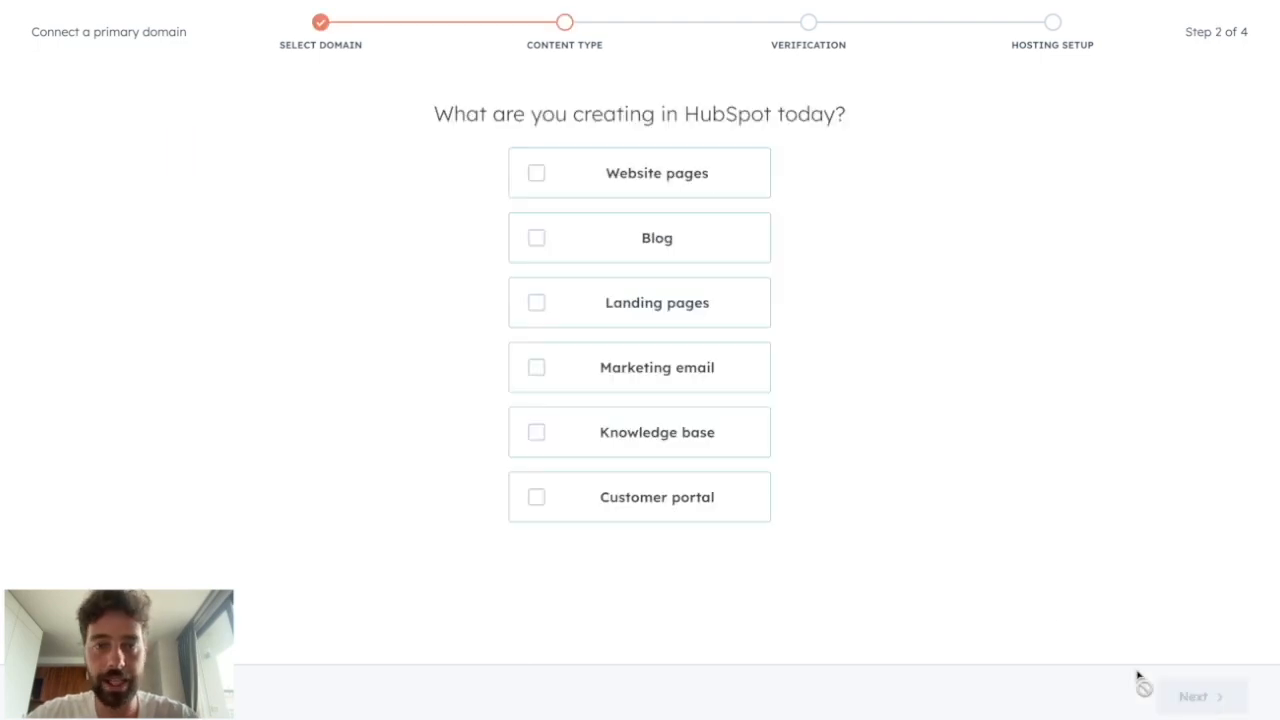
Choose landing pages as the content type and confirm hosting them at ressources.thisatestformyguide.com.
left_click(570, 298)
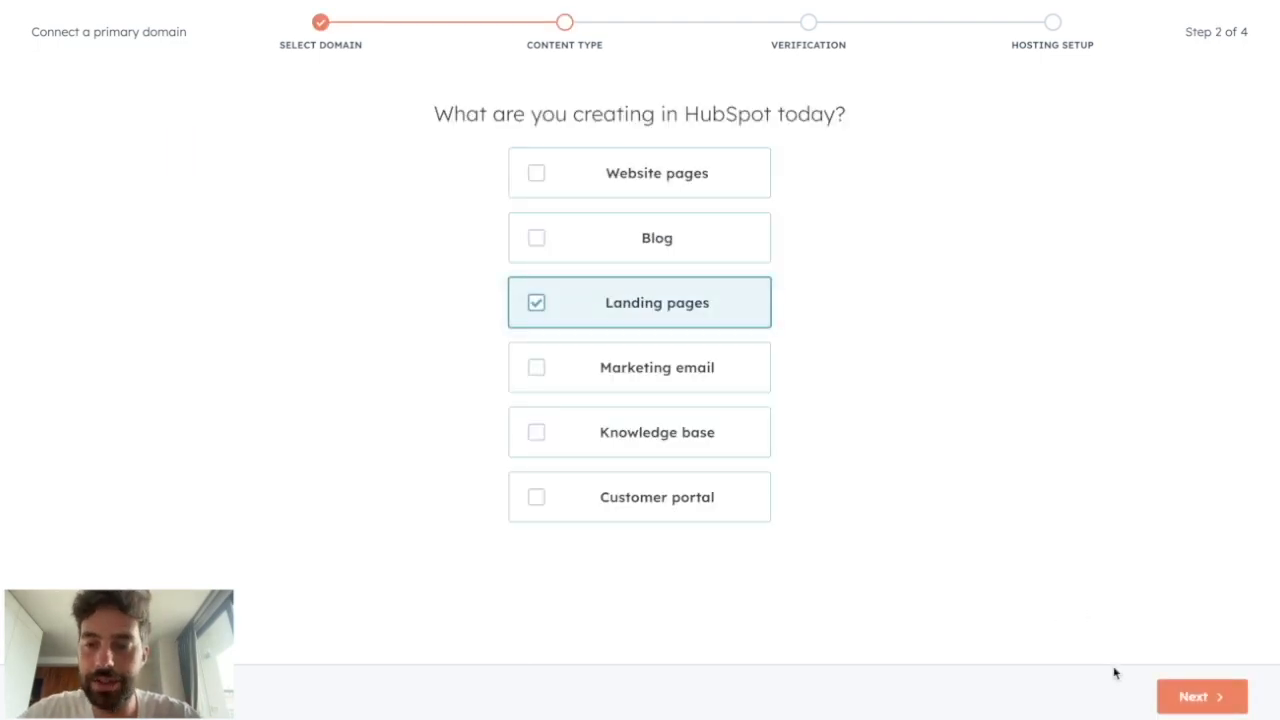
left_click(1165, 693)
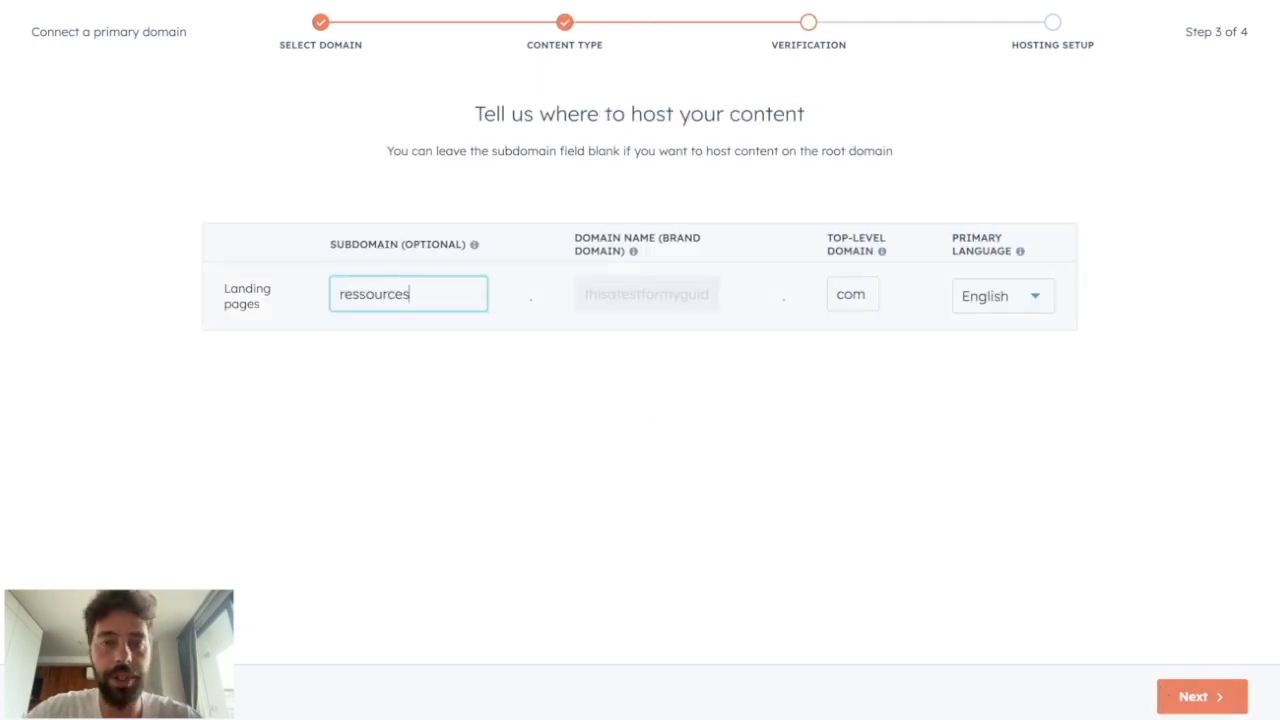
left_click(479, 486)
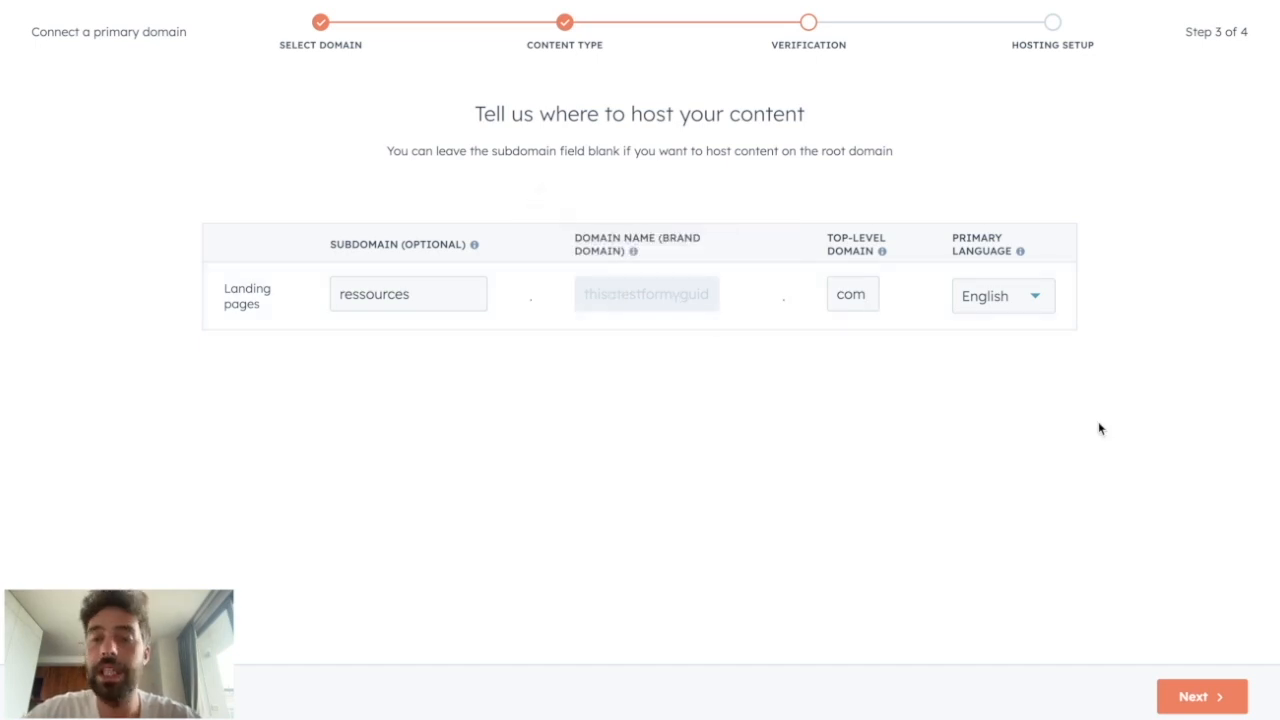
left_click(1203, 708)
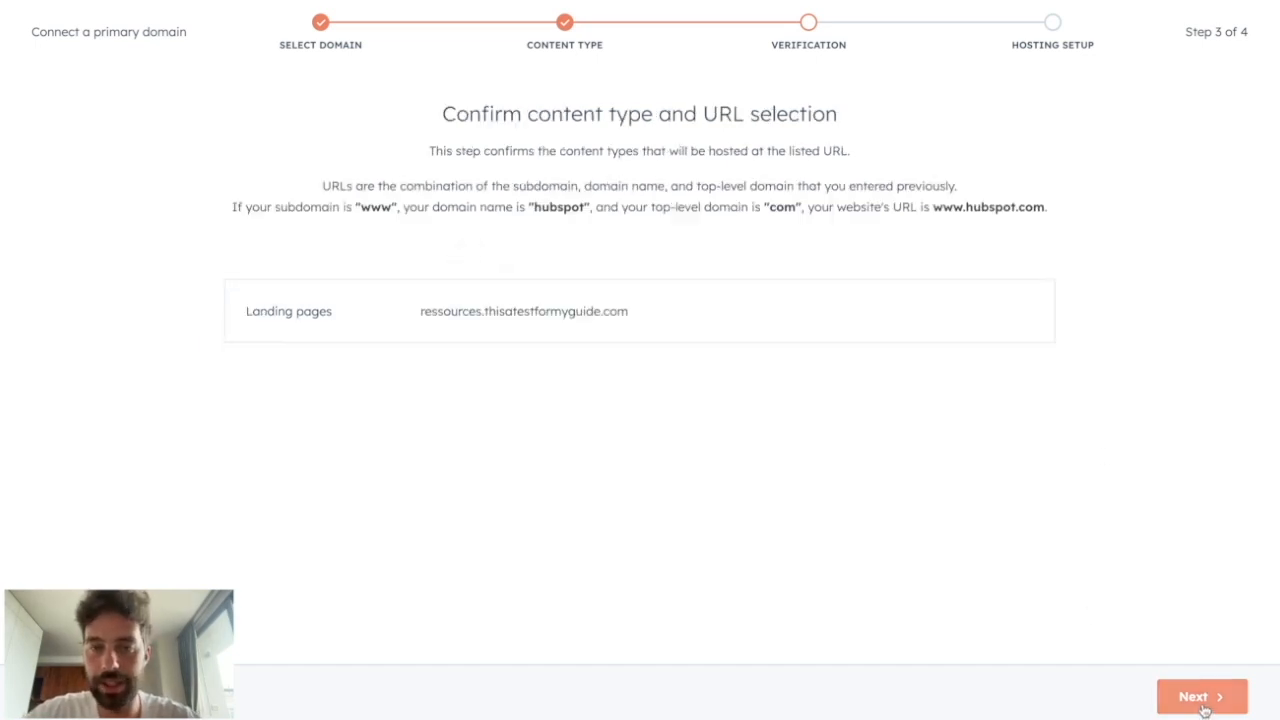
left_click_drag(421, 311, 677, 311)
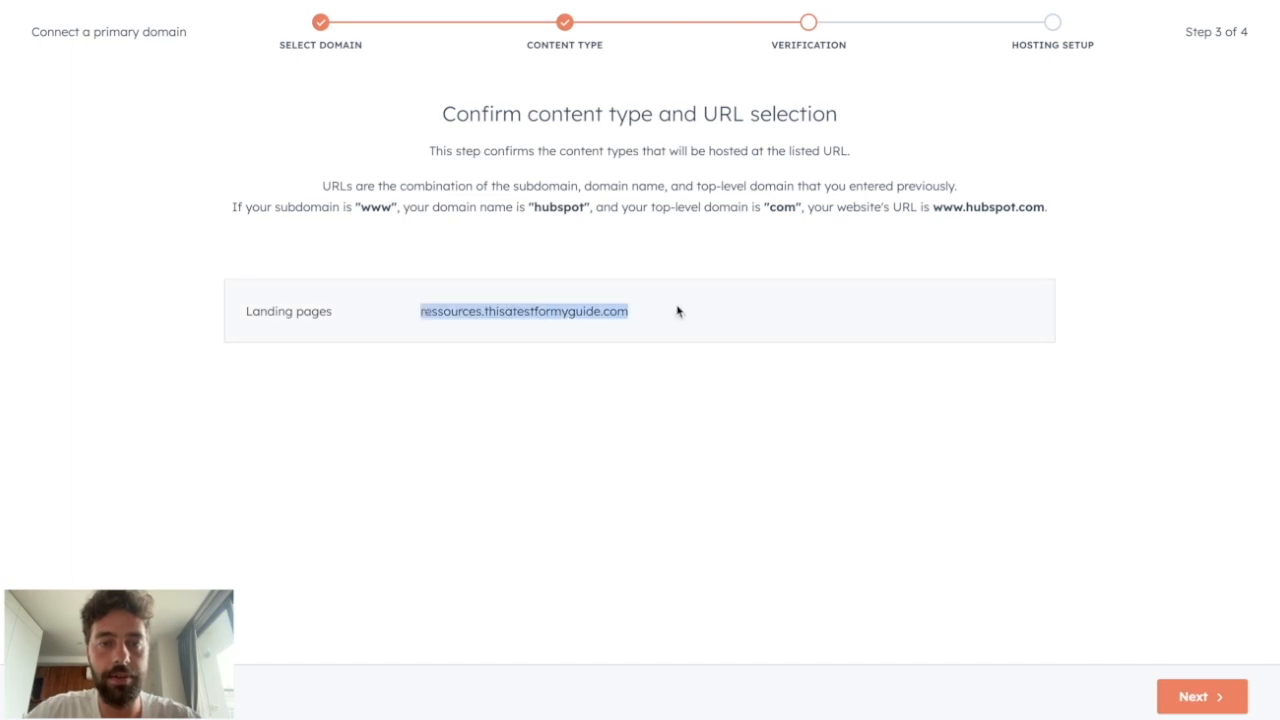
left_click(1191, 688)
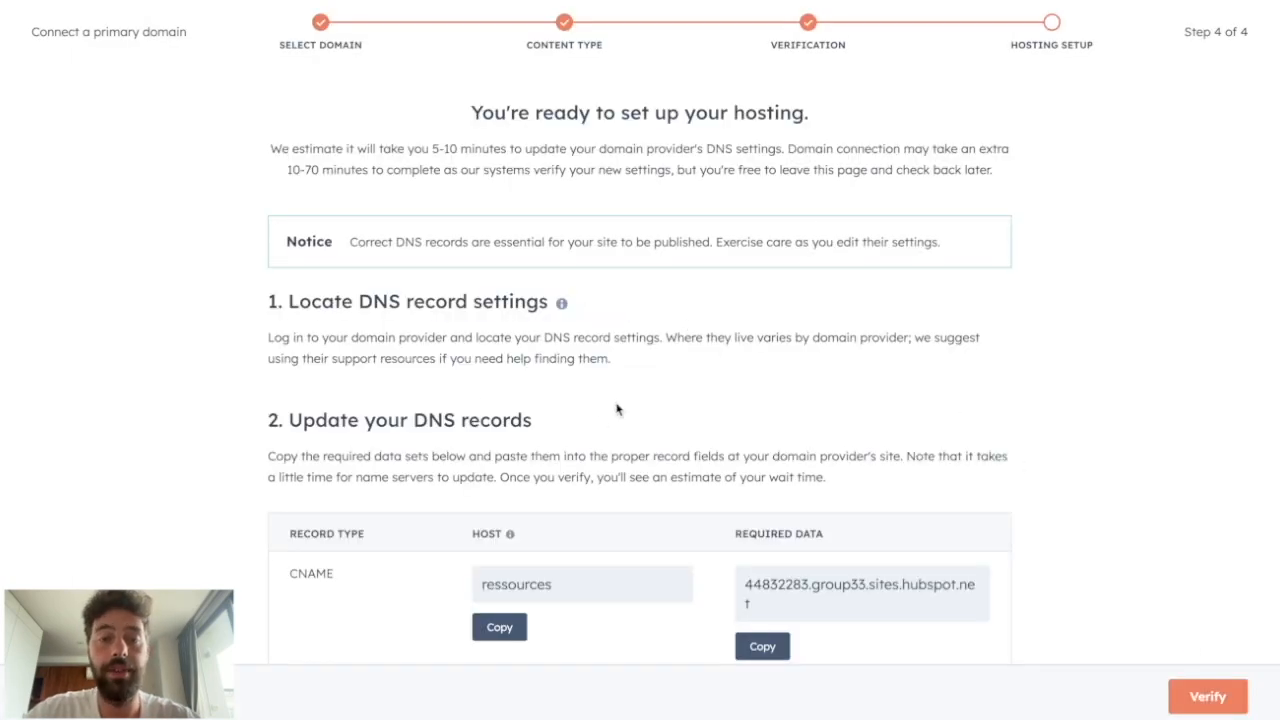
Copy the CNAME record's host and required data, and submit the domain for verification.
scroll(598, 424, "down", 1)
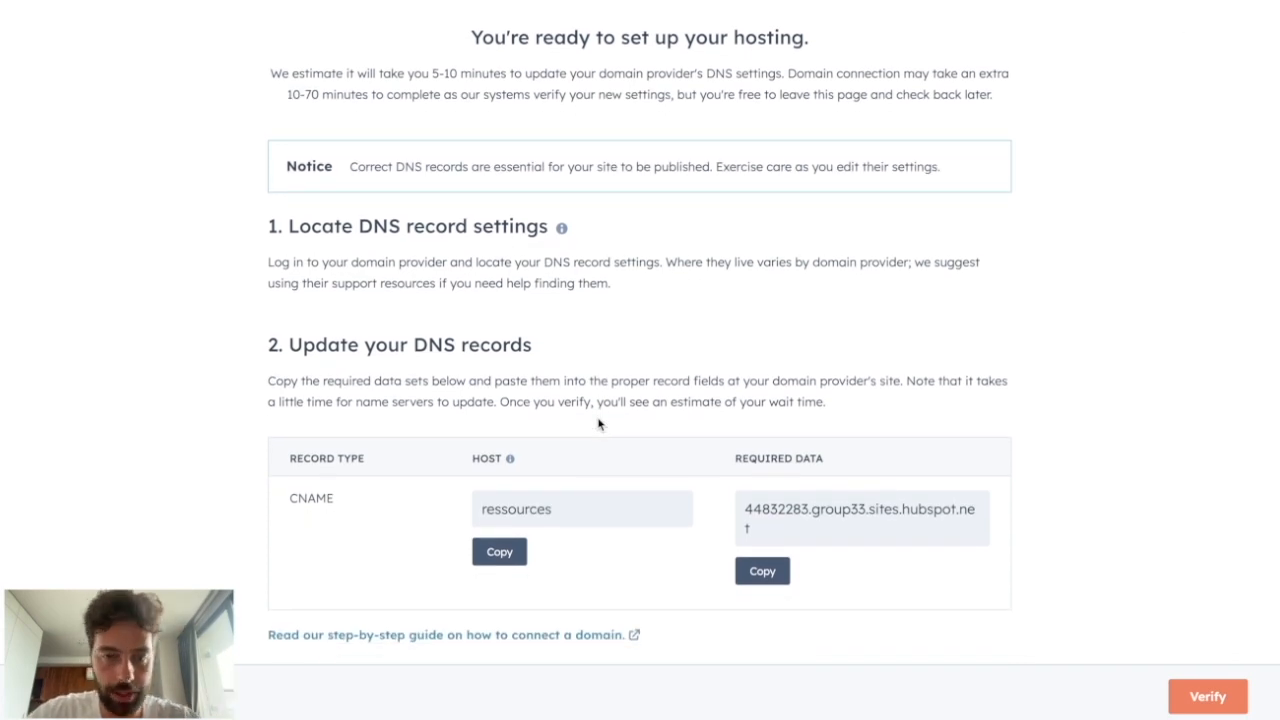
scroll(598, 424, "down", 1)
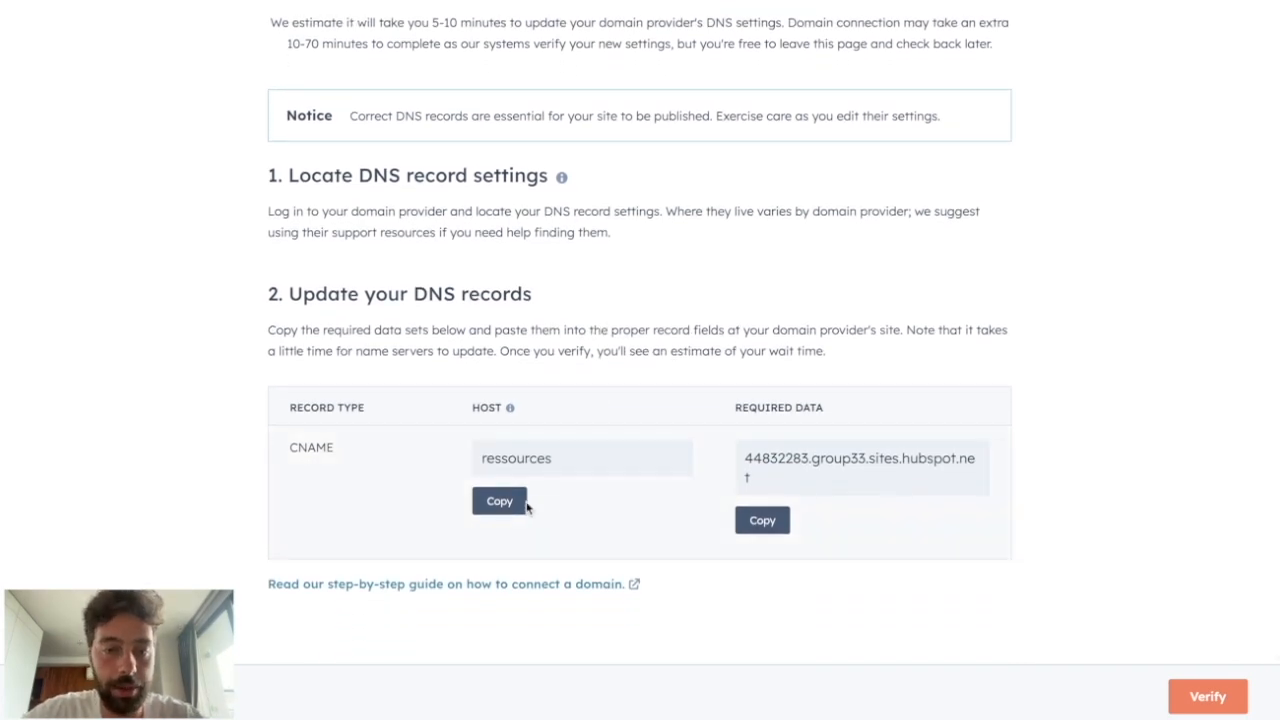
left_click_drag(292, 452, 404, 448)
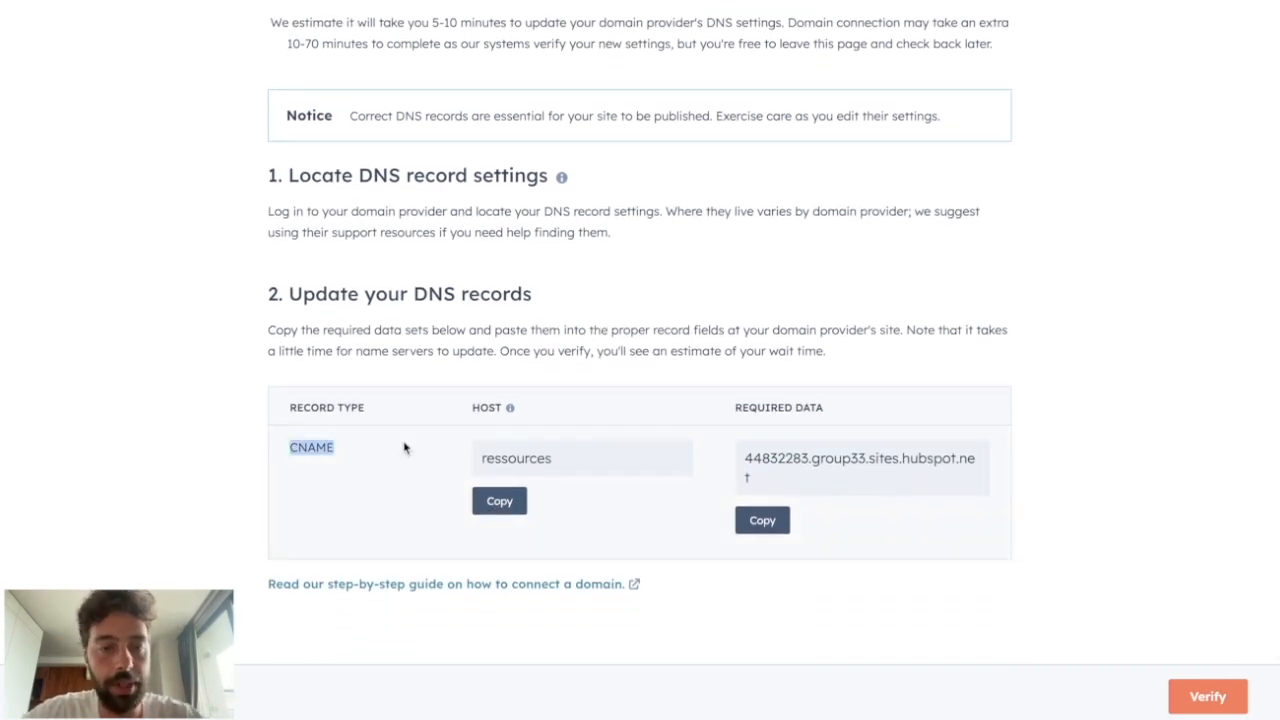
left_click(497, 502)
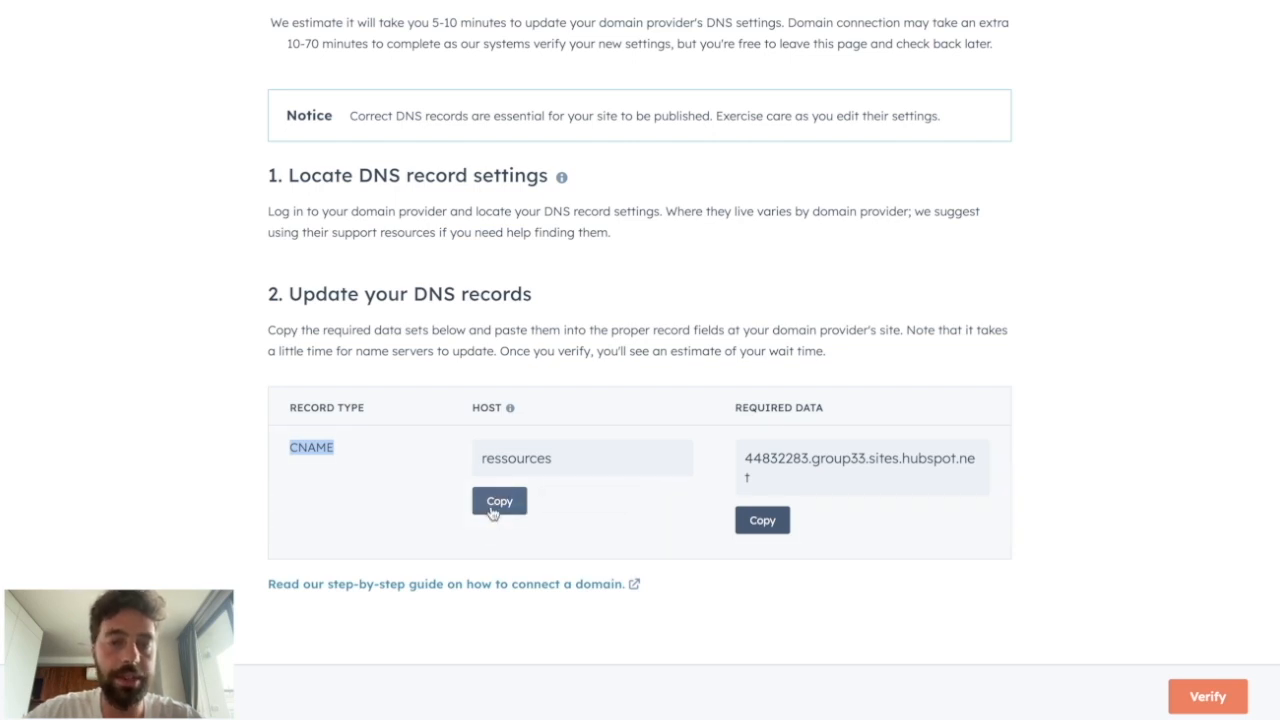
left_click(784, 516)
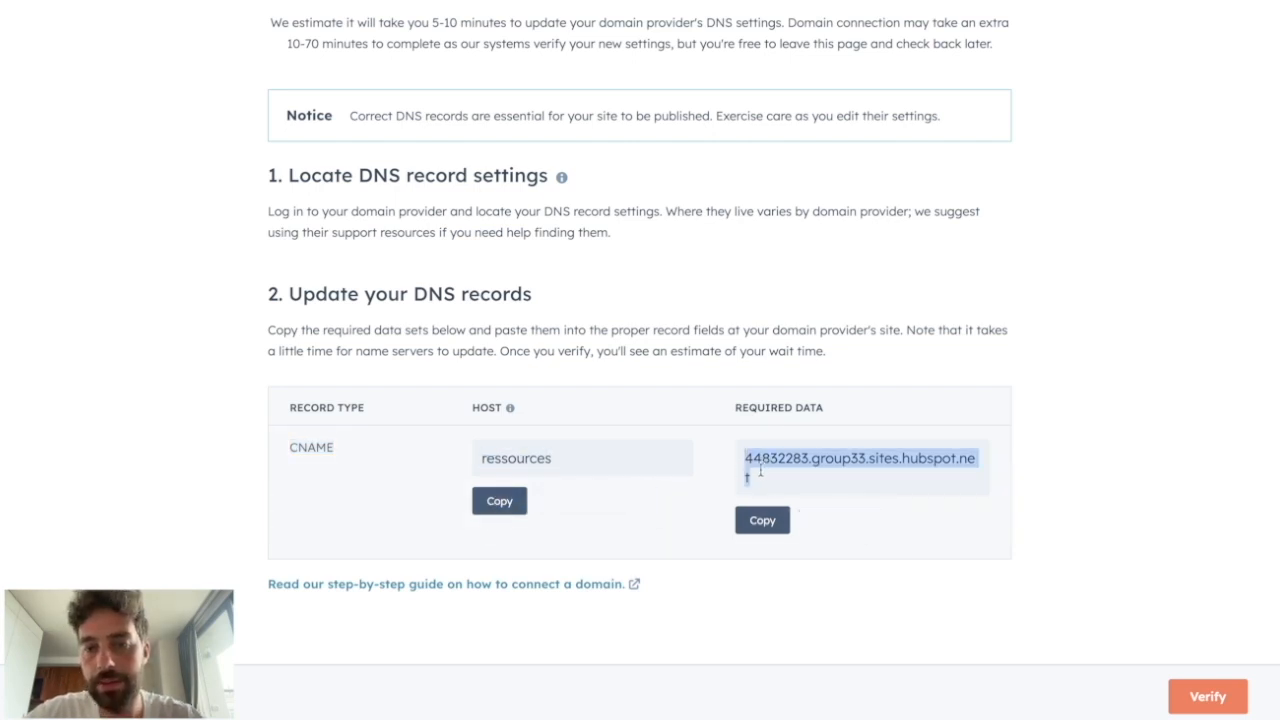
left_click_drag(736, 409, 815, 407)
left_click(817, 543)
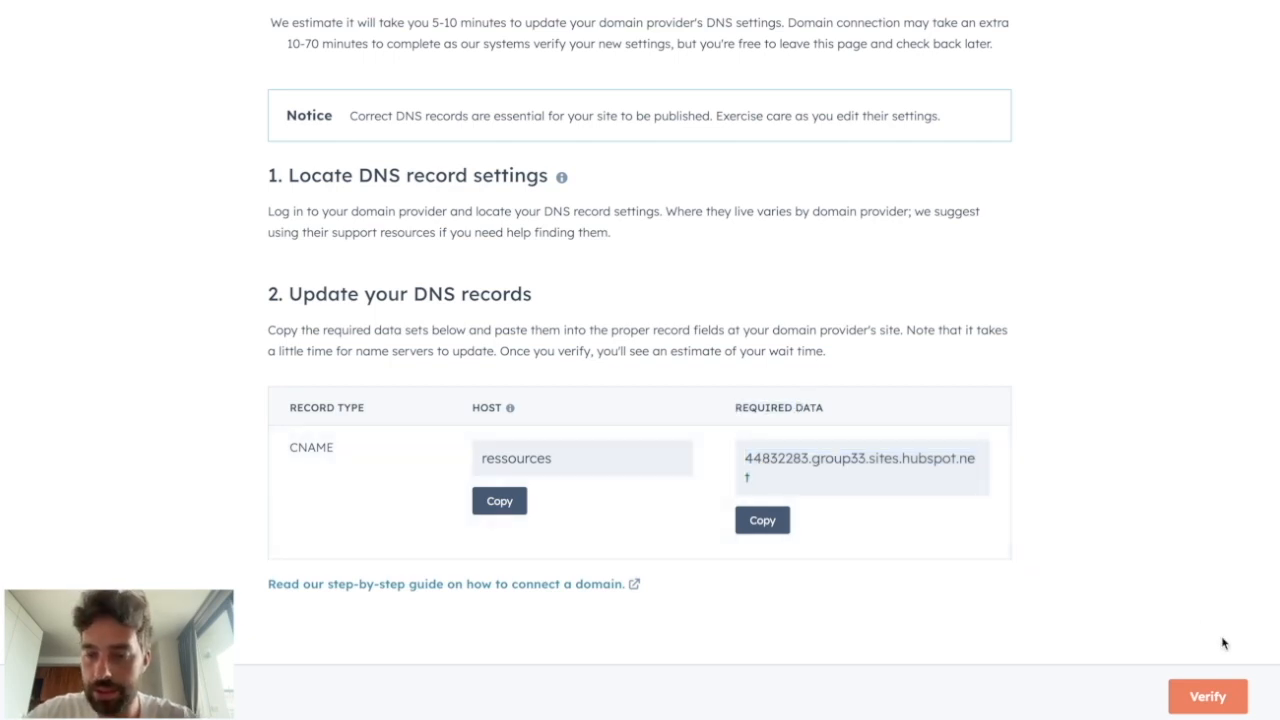
left_click(1207, 696)
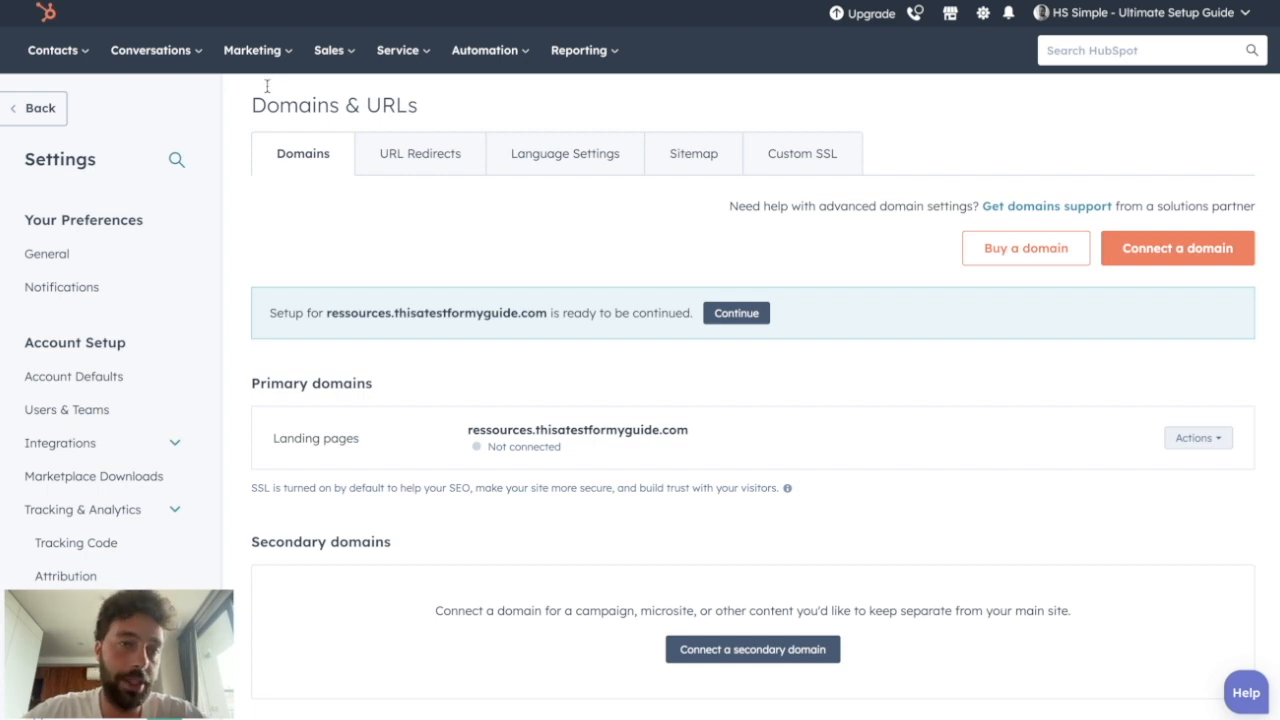
Create a landing page named LeadMagnetB2C from the landing pages overview.
left_click(261, 58)
left_click(263, 169)
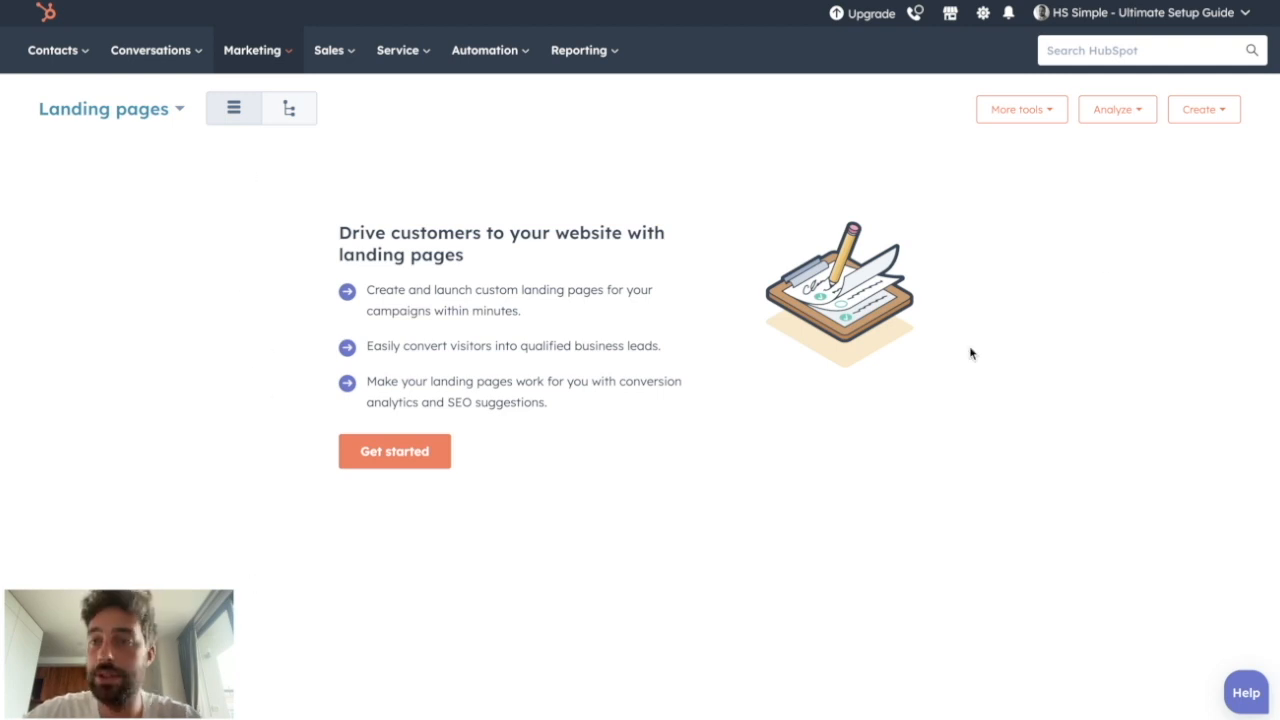
left_click(1219, 113)
left_click(1148, 188)
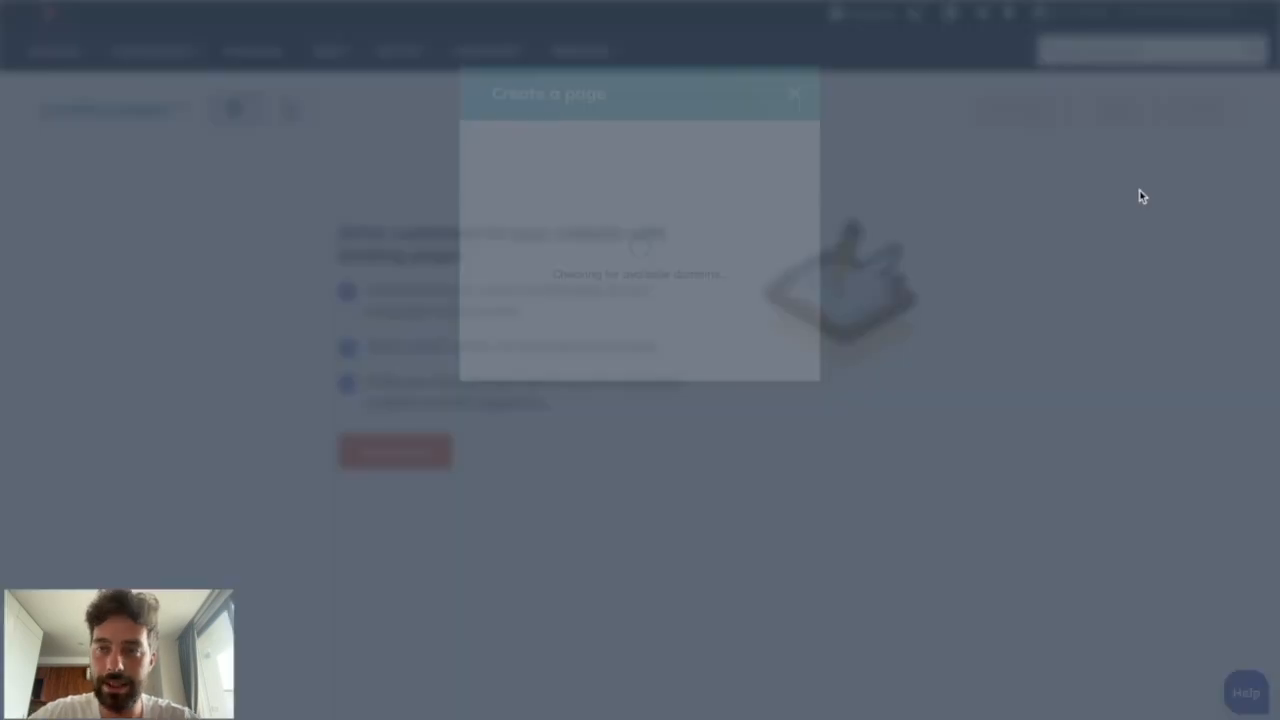
left_click_drag(487, 190, 723, 190)
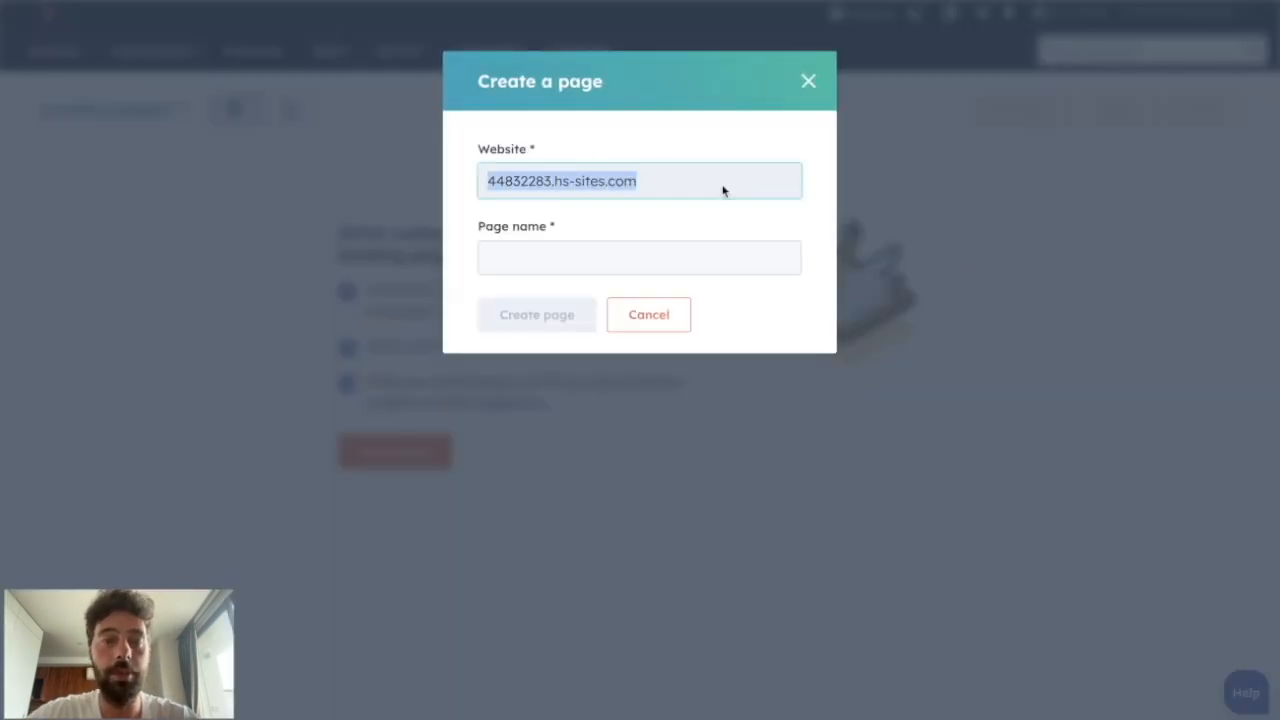
left_click(534, 262)
key("ctrl+v")
left_click(530, 315)
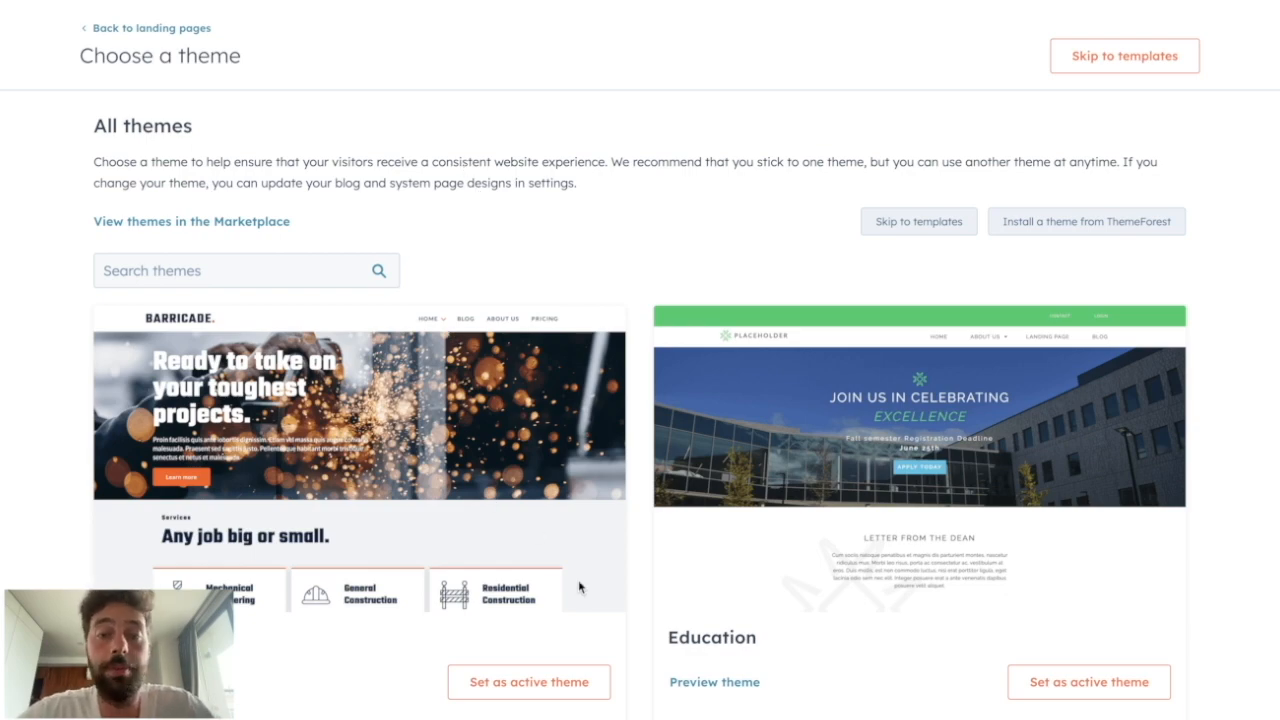
Browse the available landing page themes and the theme offers in the Template Marketplace.
scroll(578, 495, "down", 5)
scroll(580, 503, "up", 5)
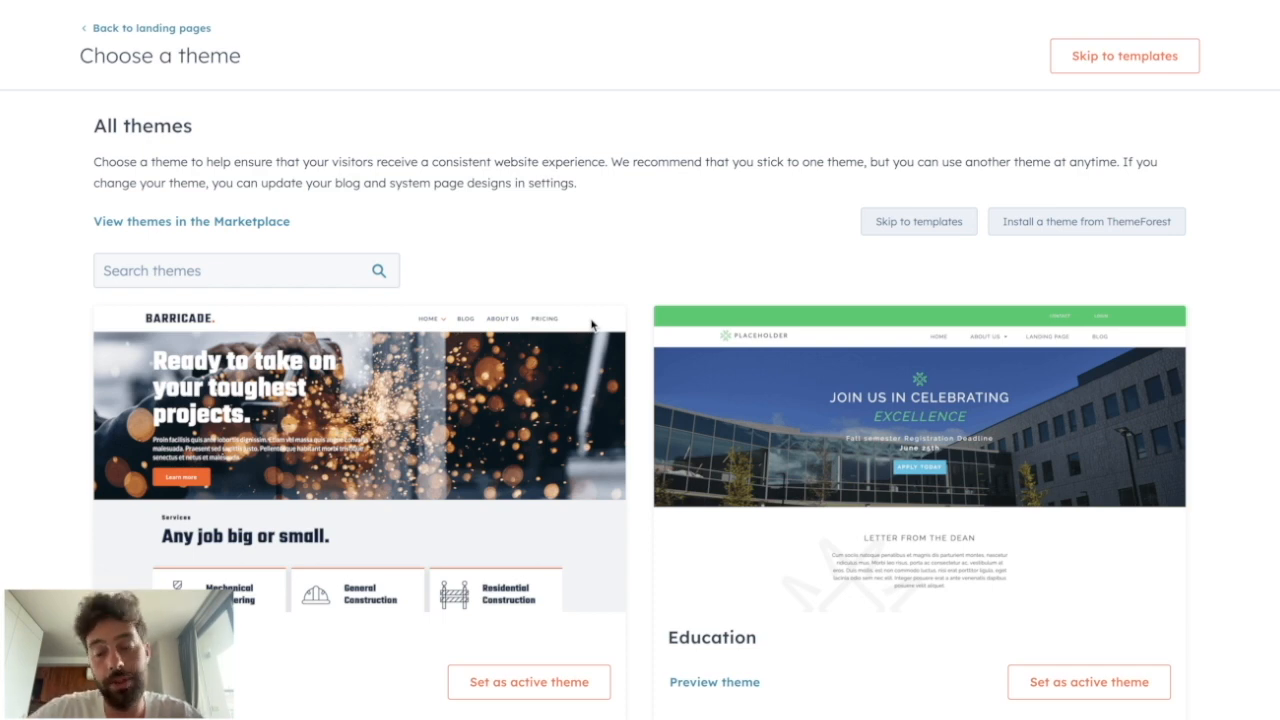
right_click(258, 222)
left_click(306, 10)
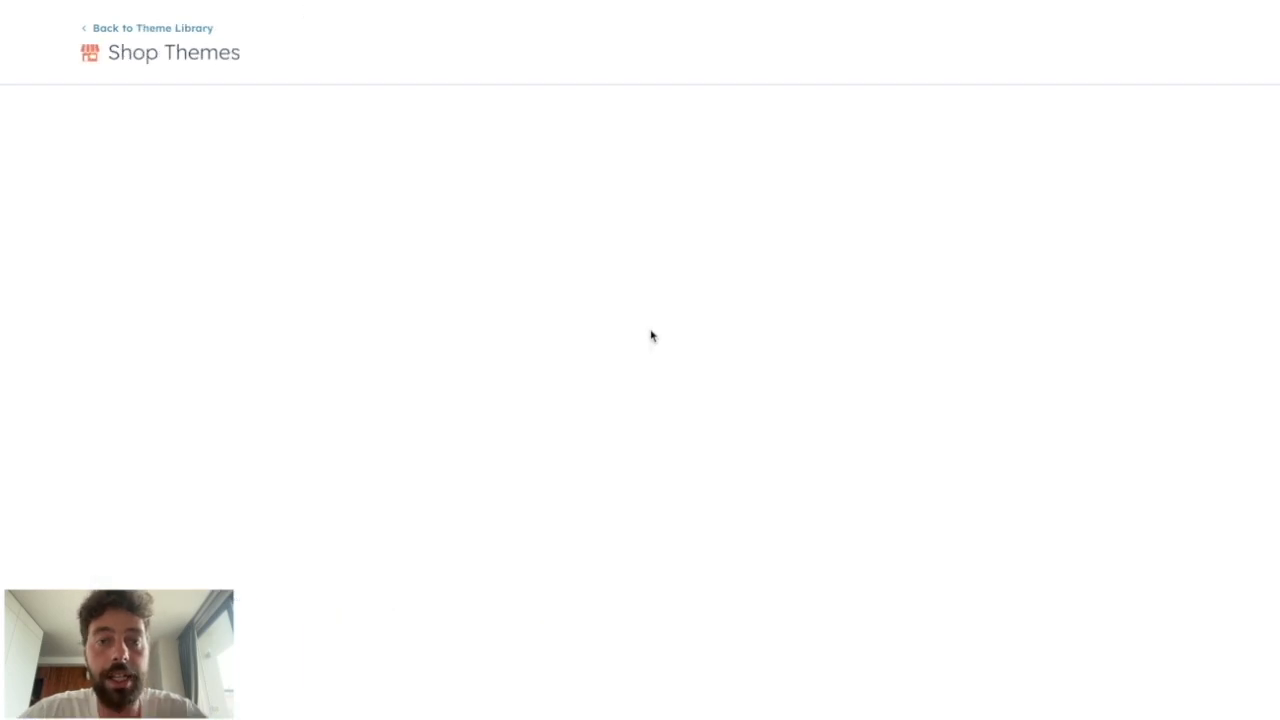
scroll(587, 424, "down", 20)
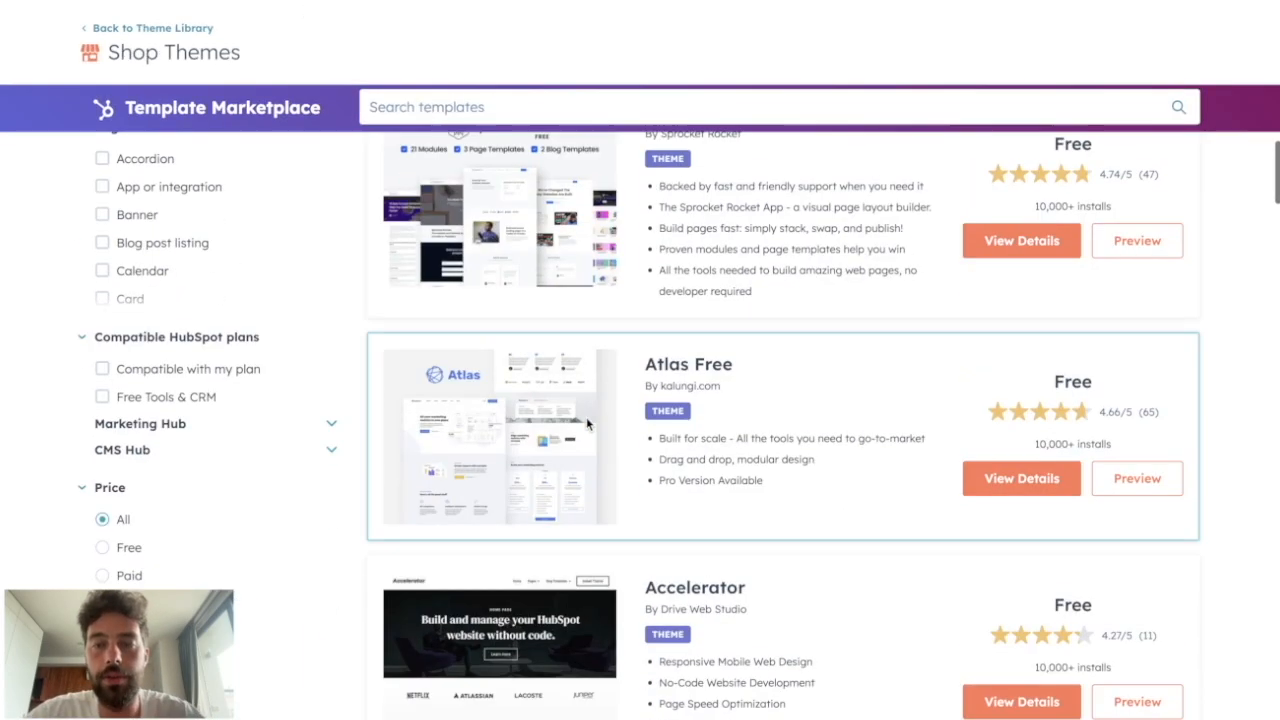
scroll(587, 424, "down", 20)
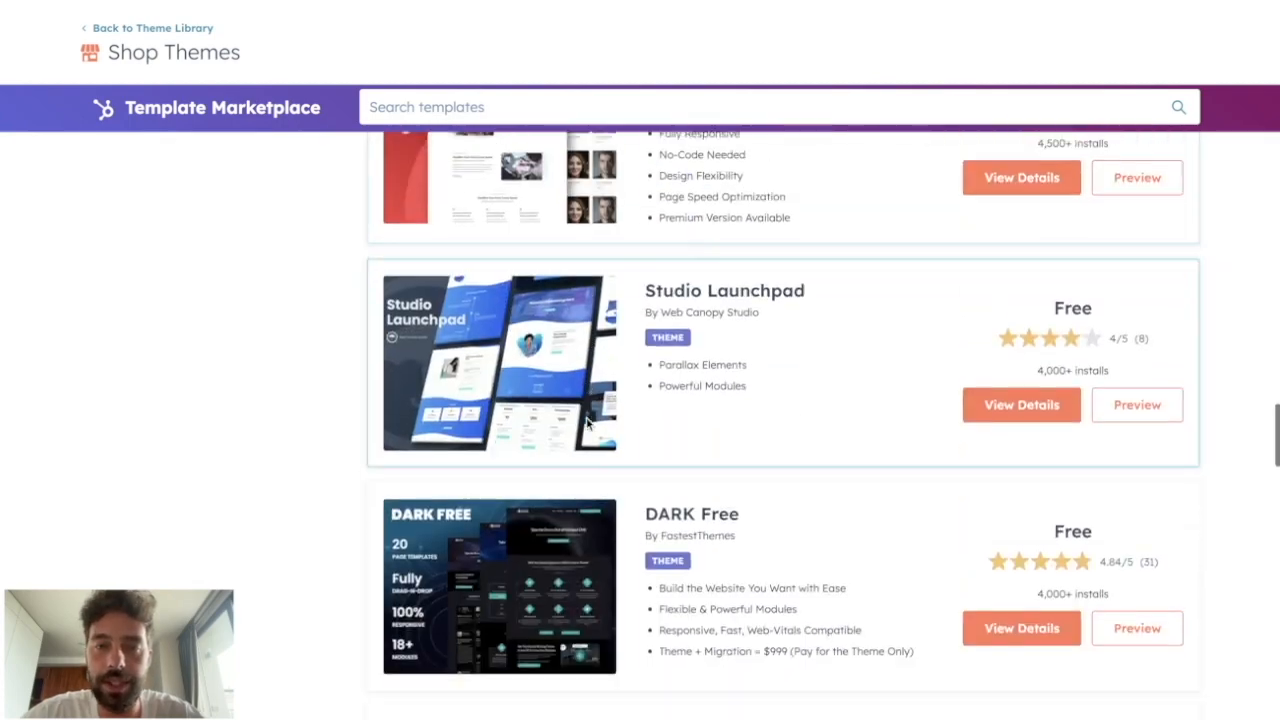
scroll(587, 424, "down", 10)
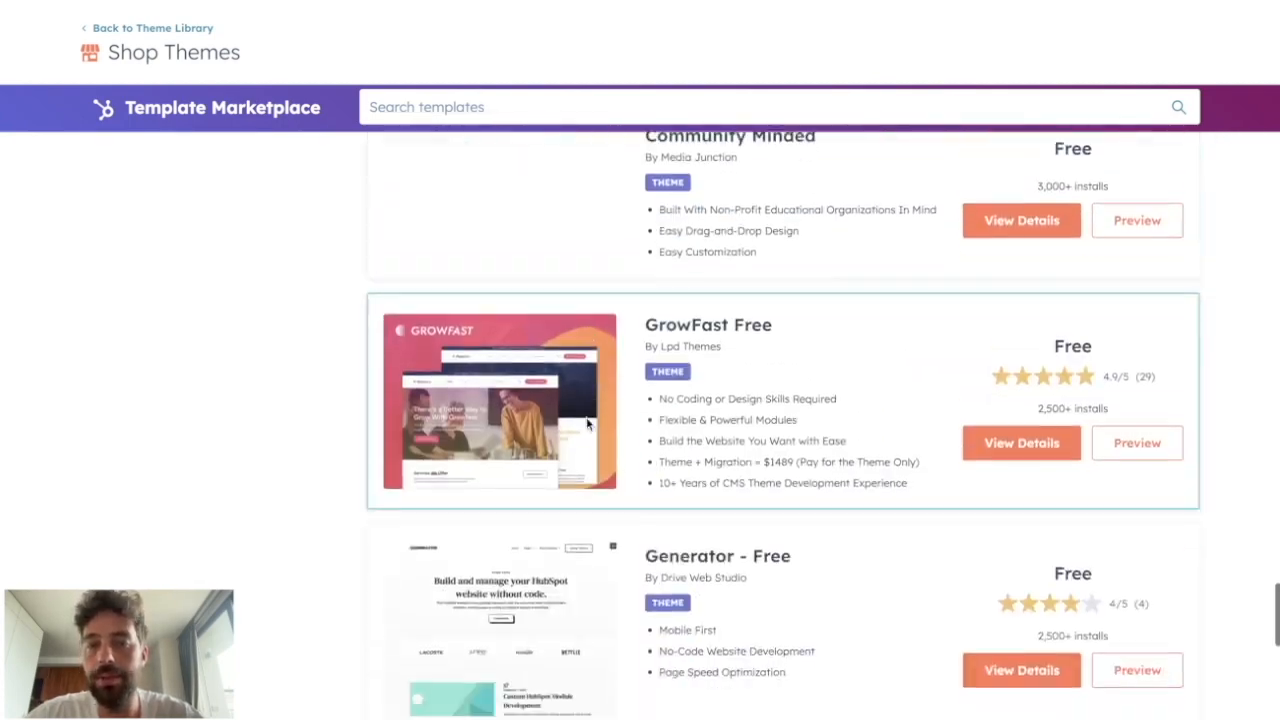
left_click_drag(660, 348, 771, 417)
scroll(842, 257, "up", 6)
scroll(842, 257, "up", 20)
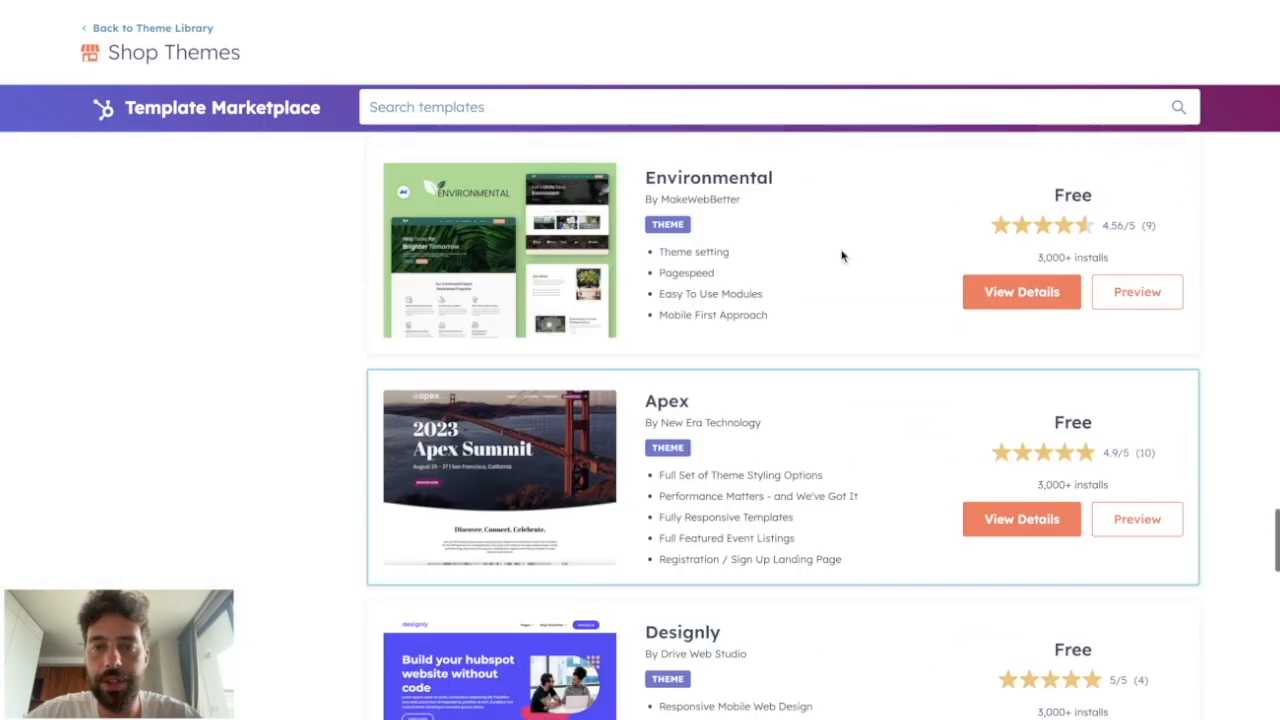
scroll(842, 257, "up", 3)
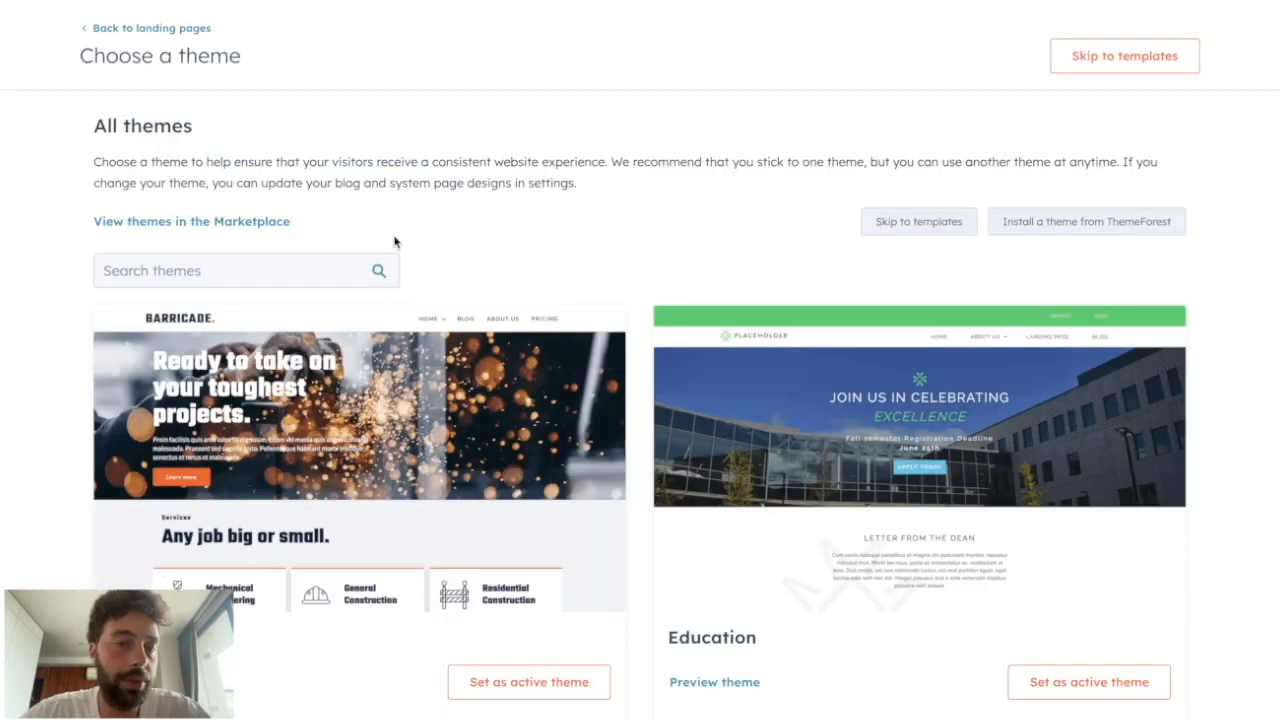
Skip the theme choice and create the page from the Basic - Ebook Offer starter template.
left_click(896, 224)
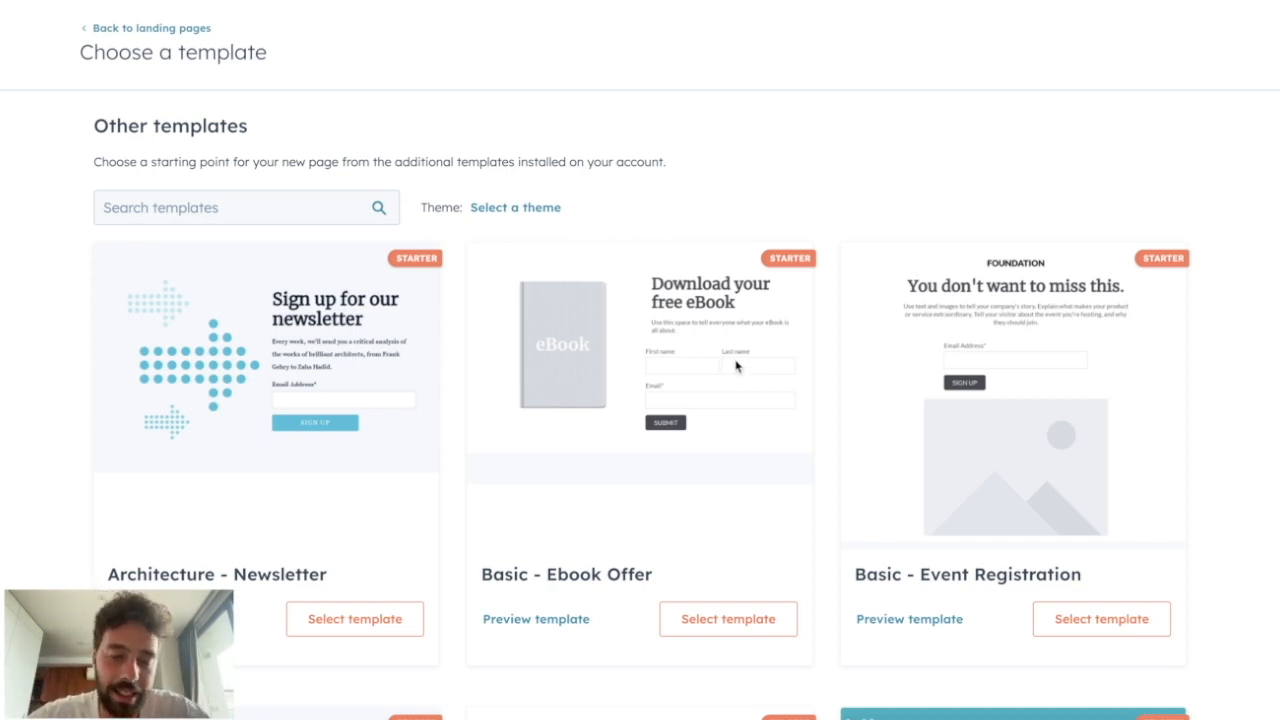
left_click(696, 618)
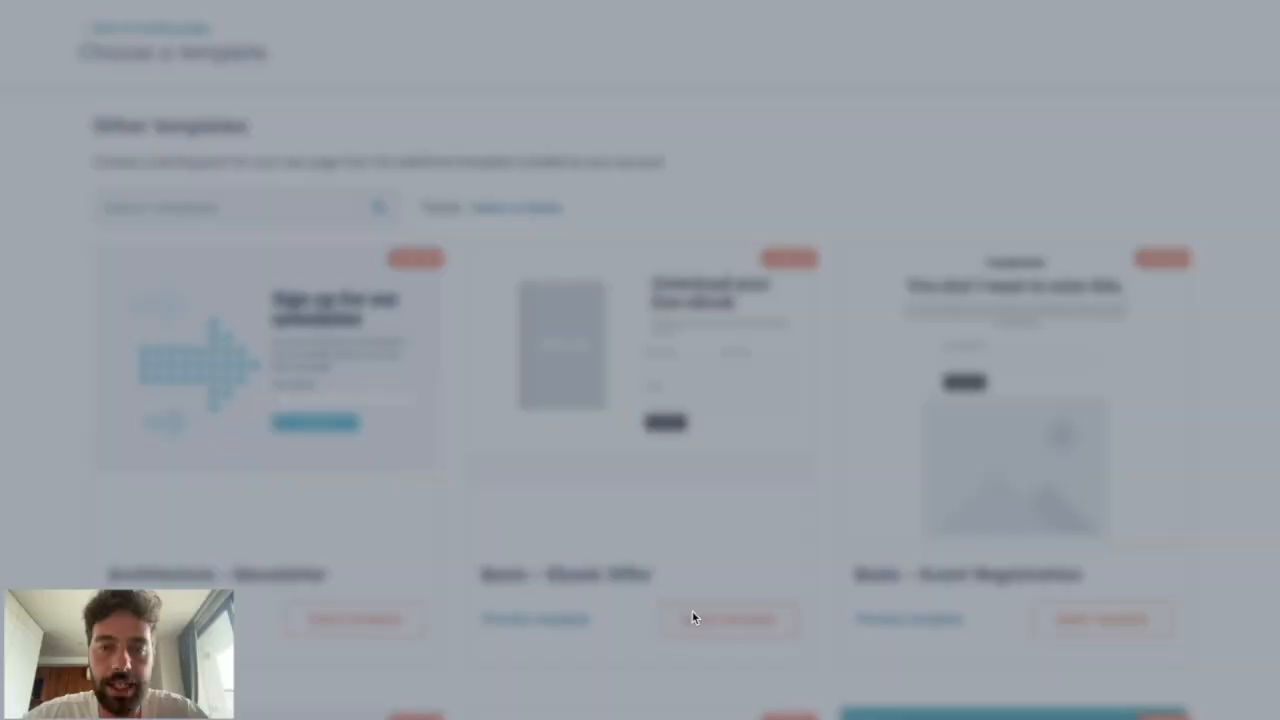
left_click_drag(381, 210, 670, 230)
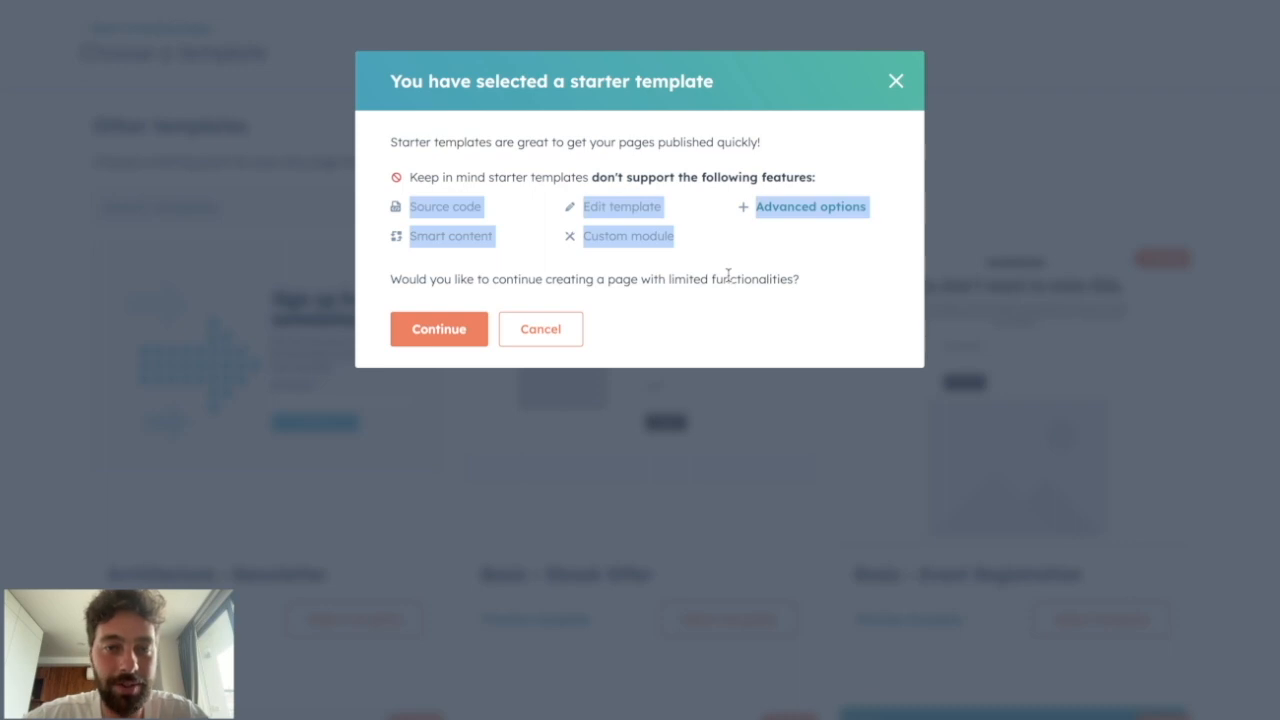
left_click(439, 332)
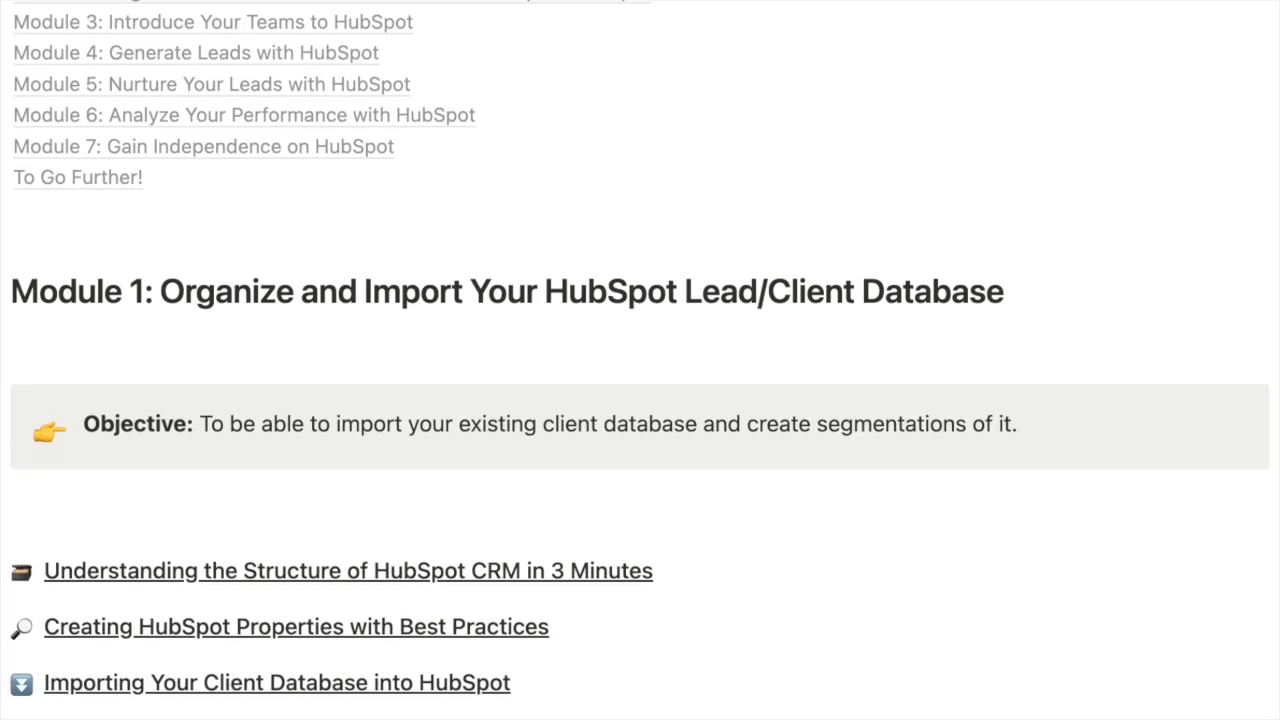
Read through the HubSpot guide's modules, with their objectives and lesson lists.
scroll(640, 360, "down", 5)
scroll(640, 360, "down", 6)
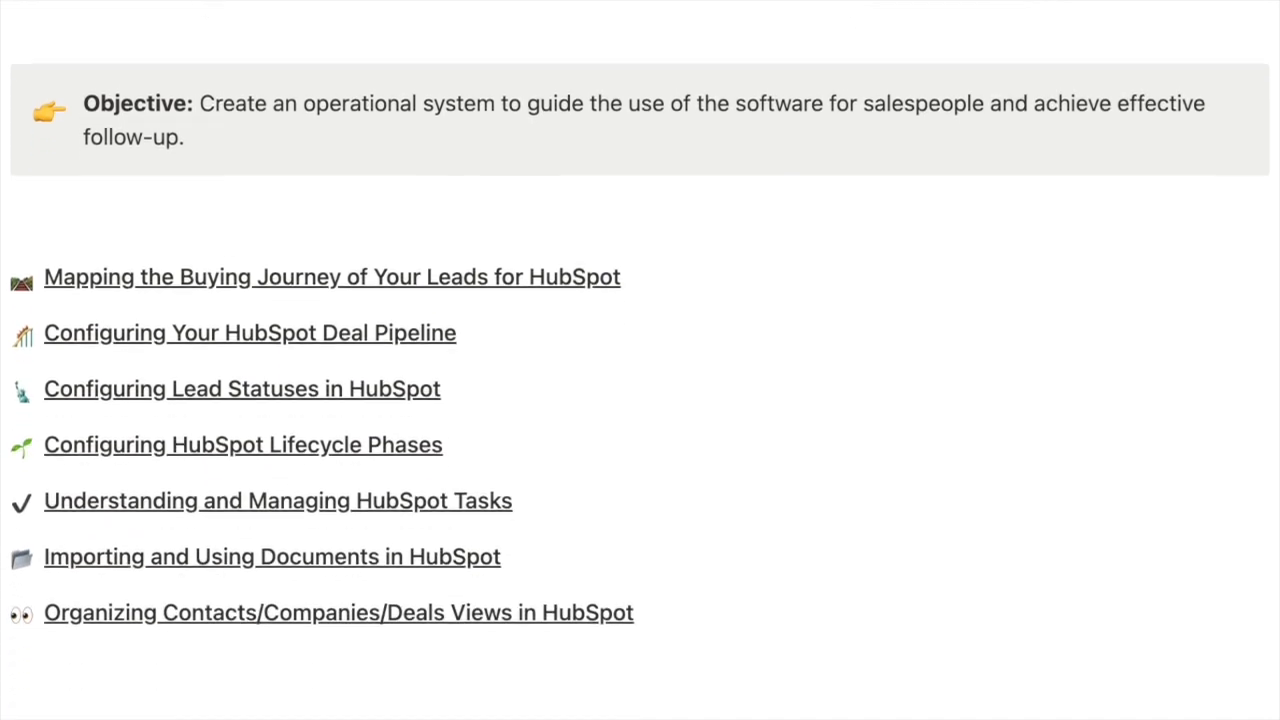
scroll(640, 360, "down", 6)
scroll(640, 360, "down", 6)
scroll(640, 360, "down", 6)
scroll(640, 360, "down", 6)
scroll(640, 360, "down", 6)
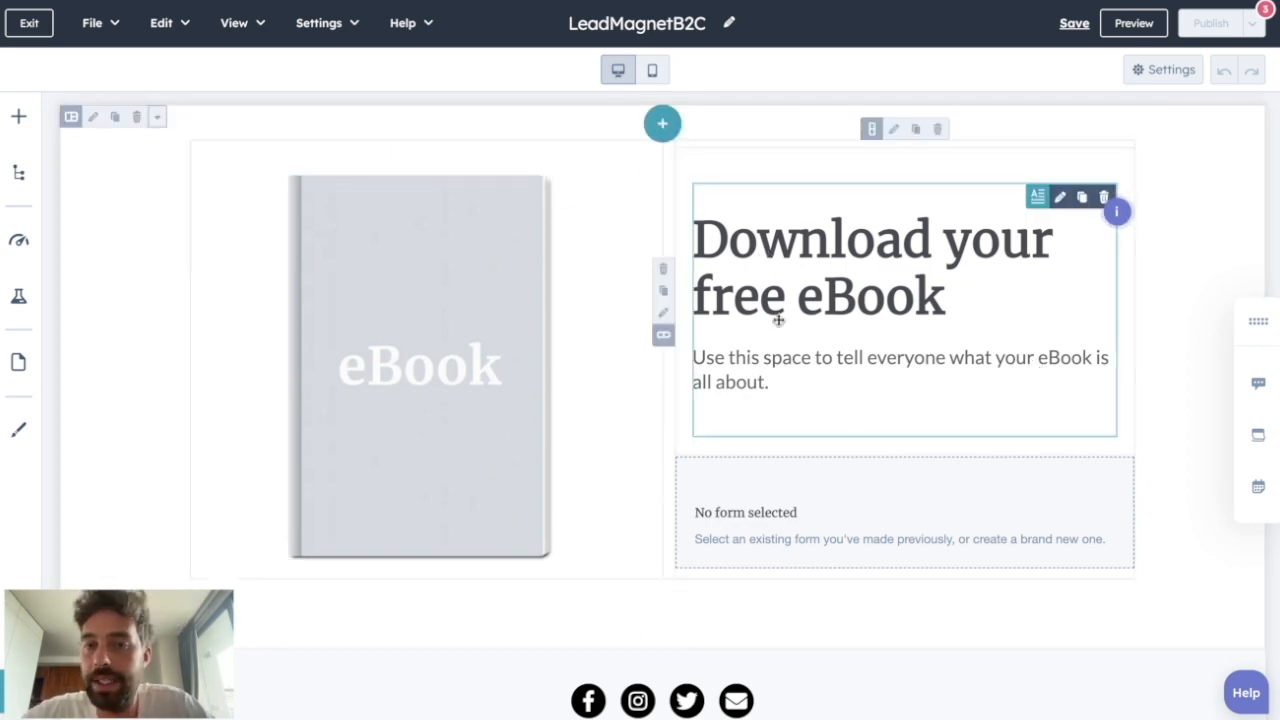
Replace the "Download your free eBook" heading with "Get your free Lead Magnet".
double_click(778, 262)
left_click_drag(778, 262, 966, 294)
type("Get your free Lead Magnet")
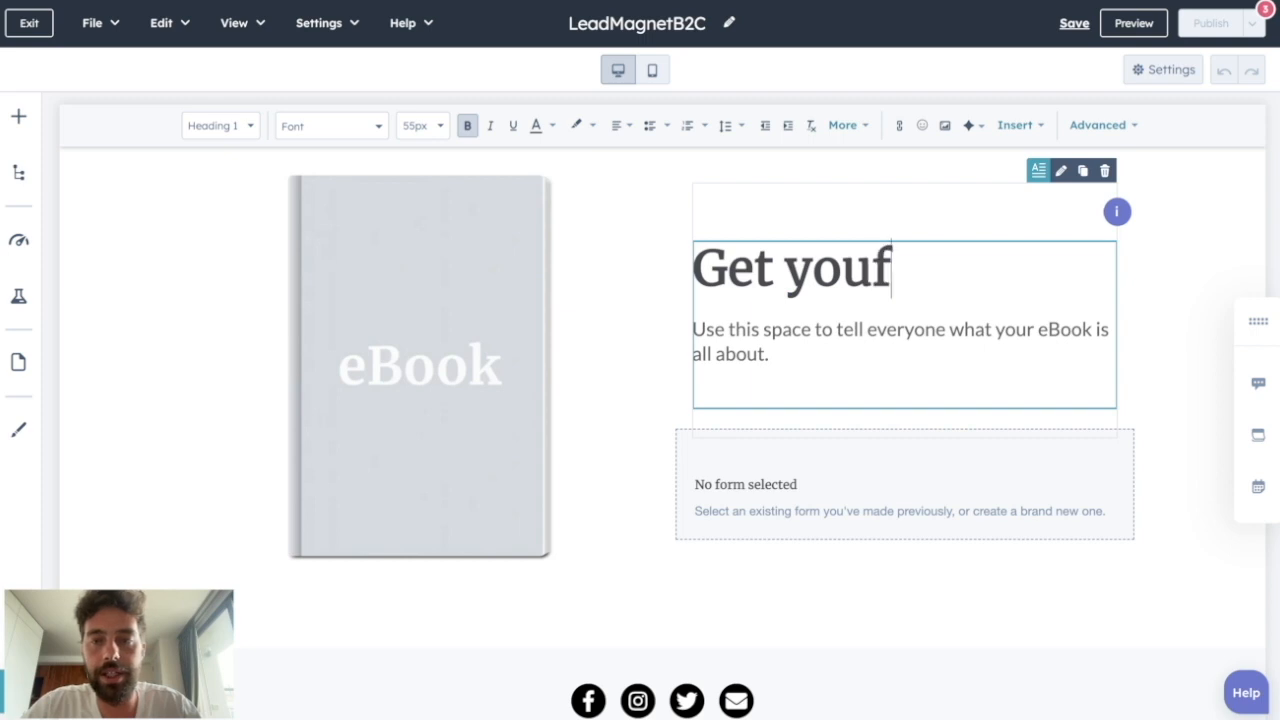
left_click(530, 300)
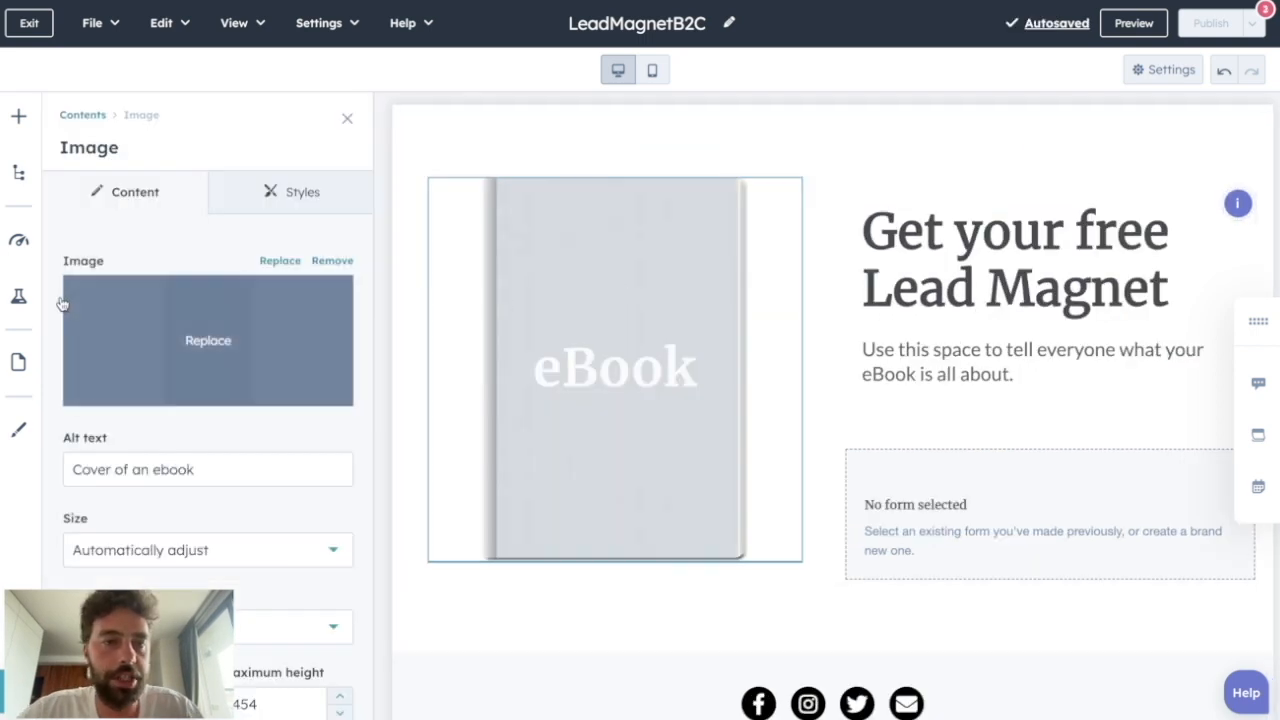
left_click(190, 342)
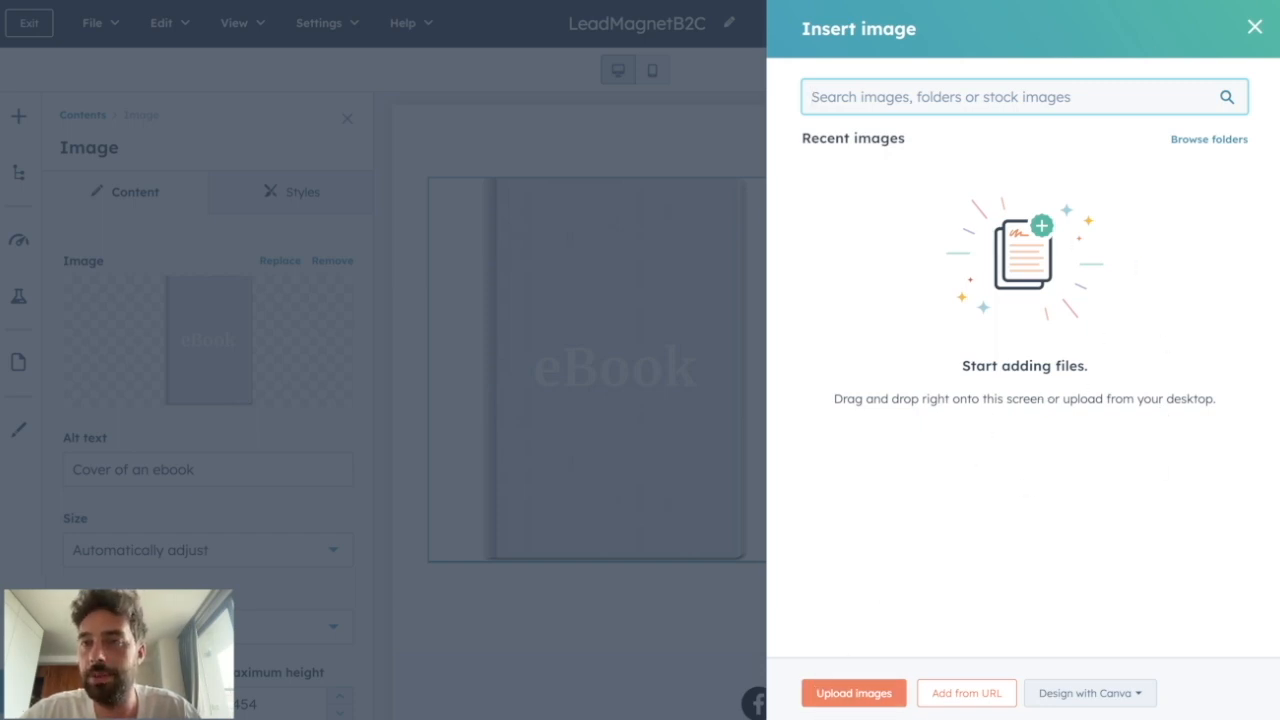
left_click(1254, 27)
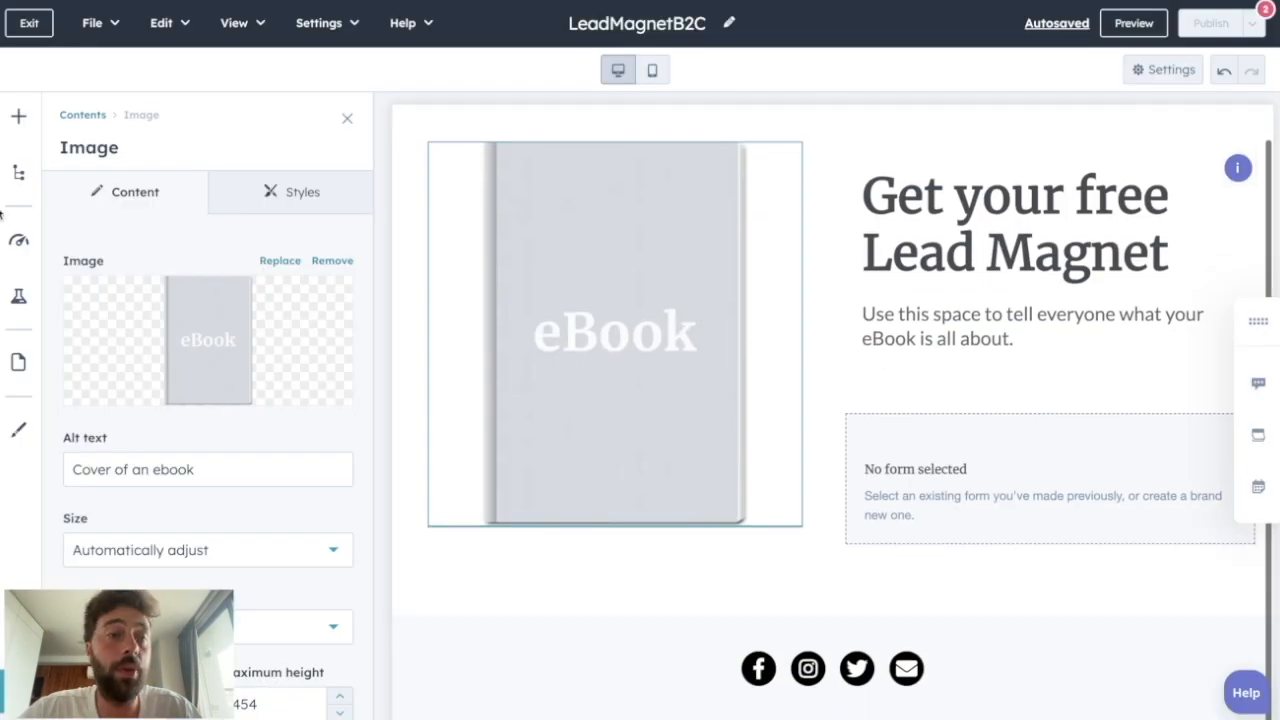
Add a Rich Text module below the eBook offer section and insert ",l,zko" into its paragraph about the headline and subheader.
left_click(17, 120)
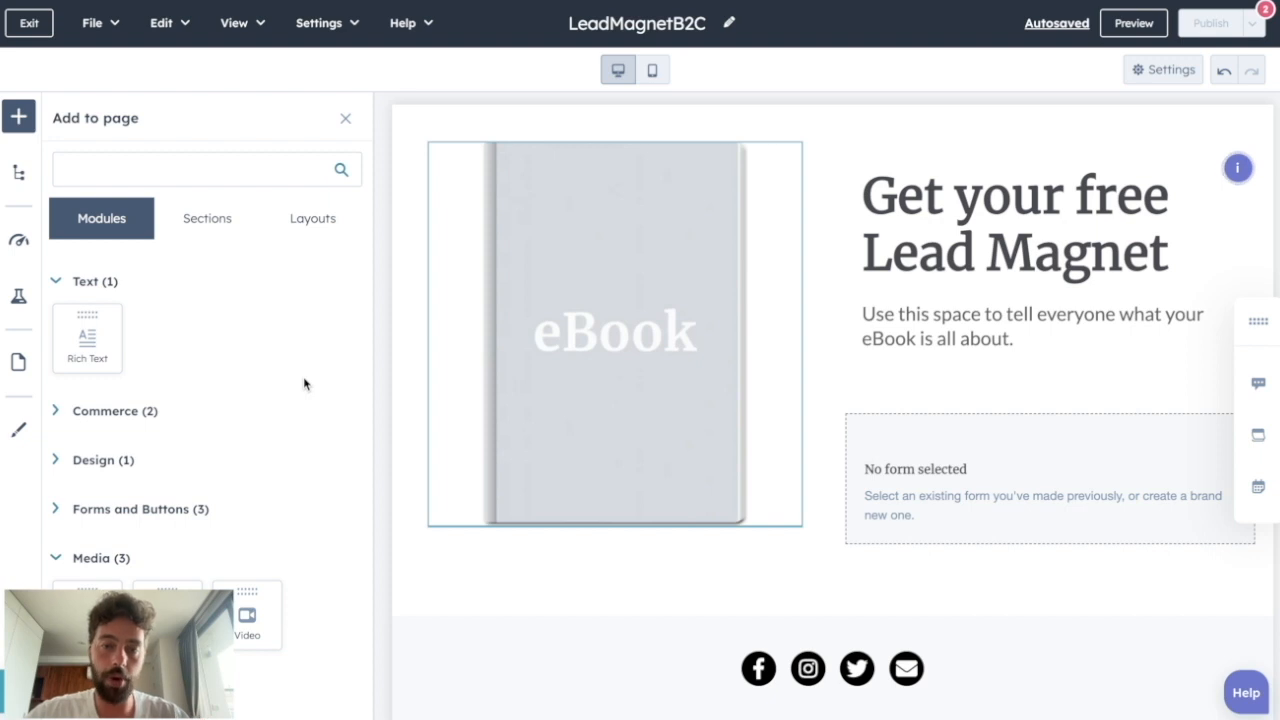
left_click_drag(60, 345, 623, 609)
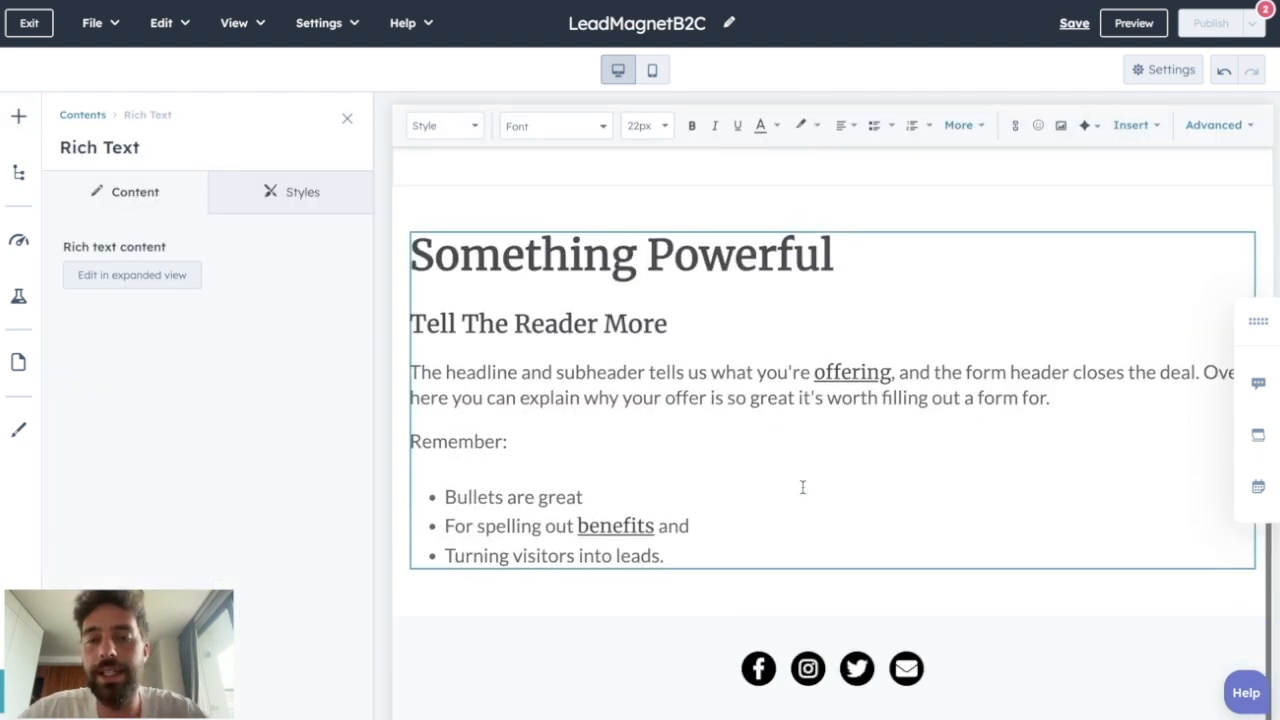
left_click(574, 362)
type(",l,zko")
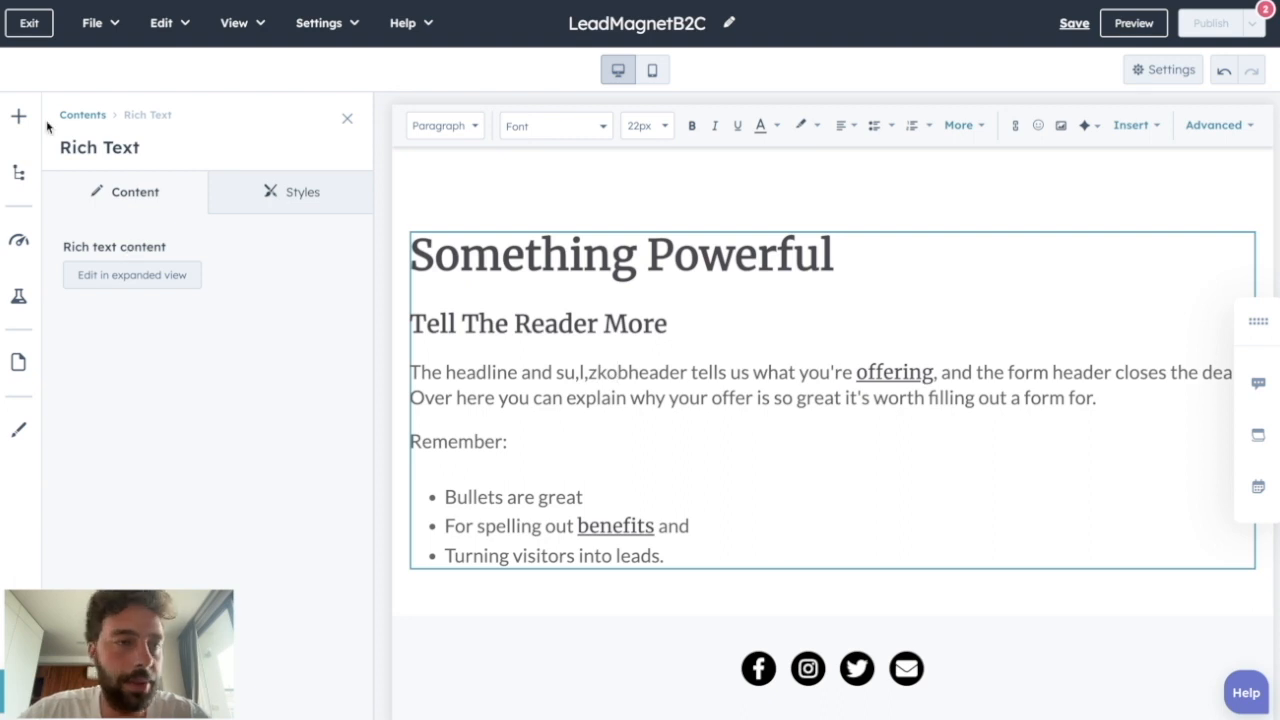
left_click(18, 116)
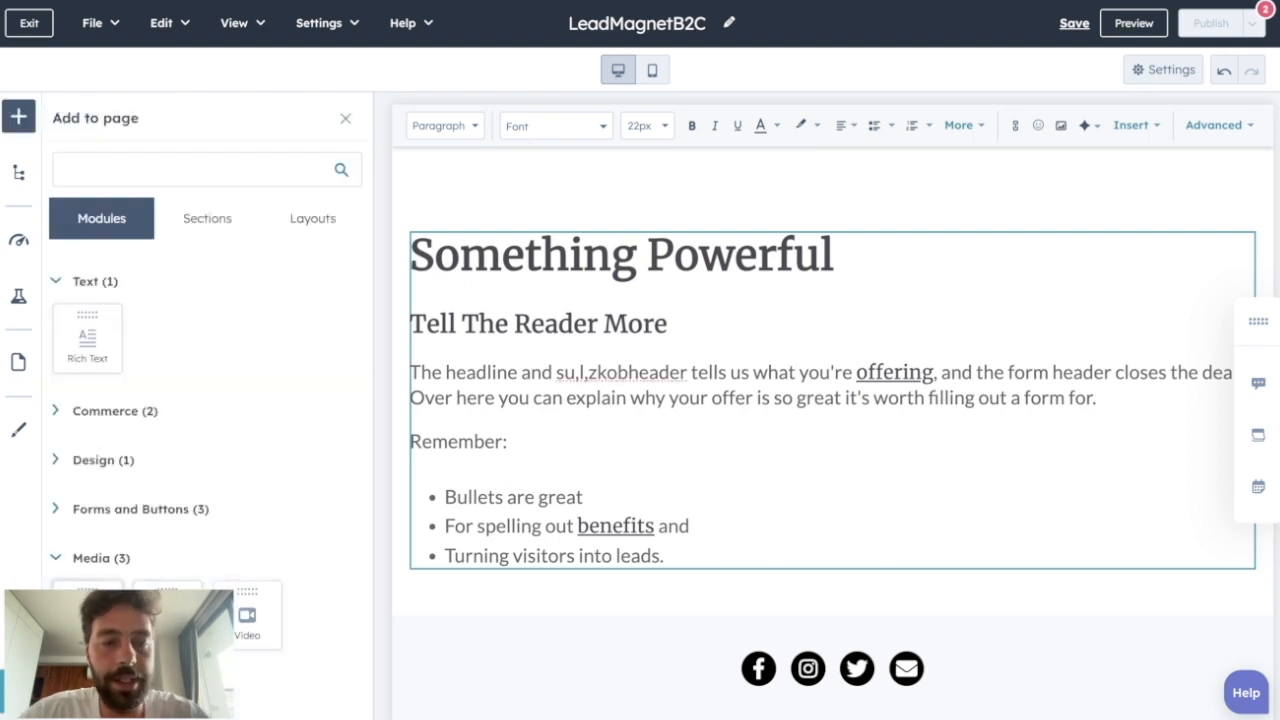
left_click_drag(247, 615, 656, 222)
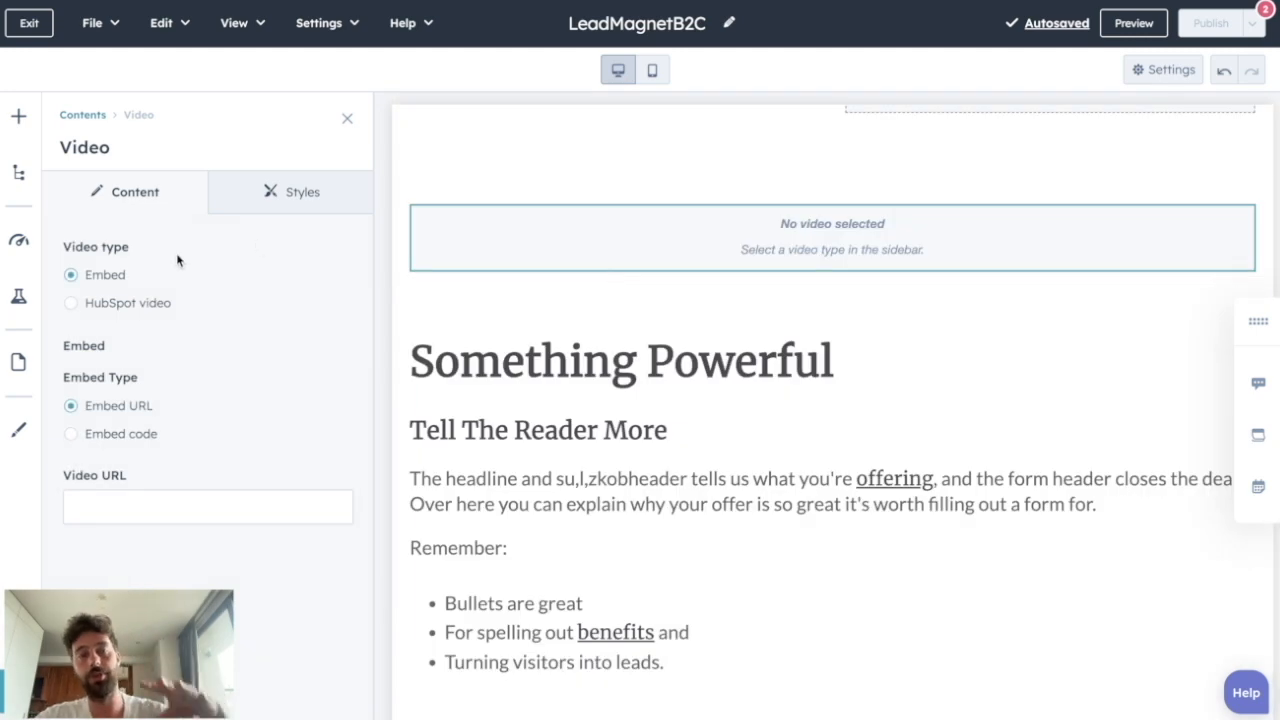
left_click(86, 302)
left_click(84, 272)
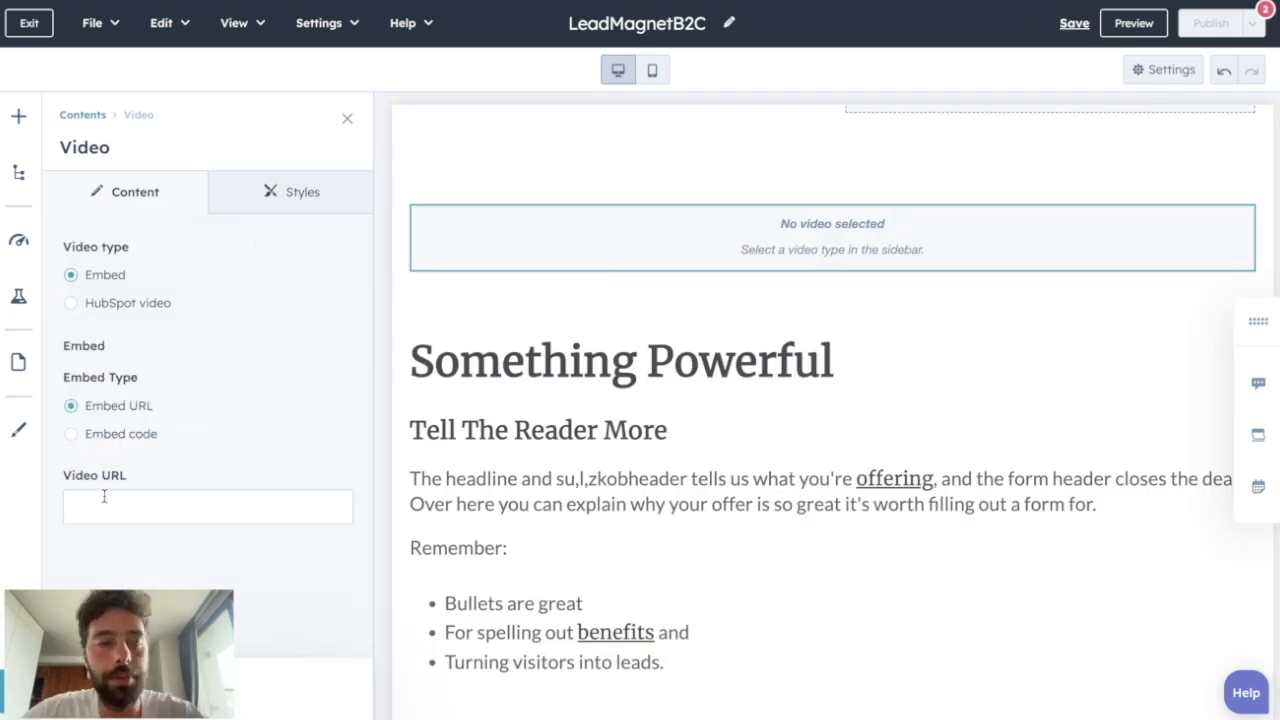
left_click(104, 497)
left_click(223, 558)
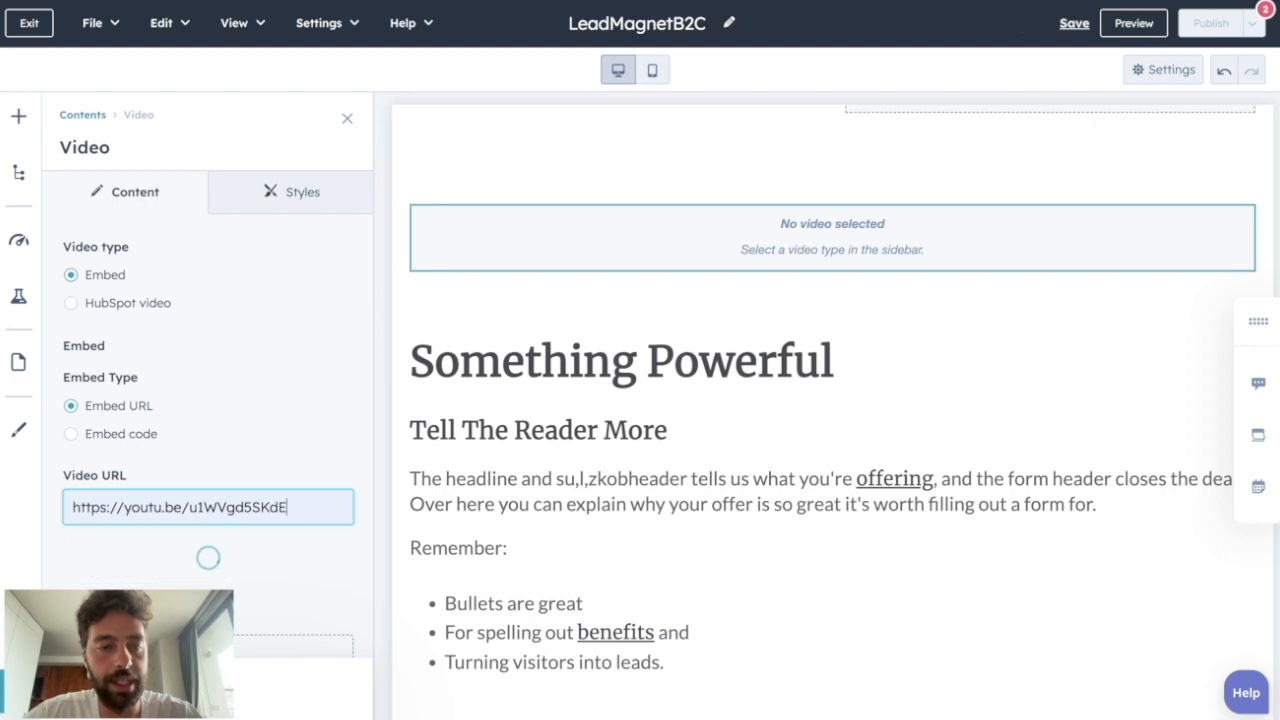
Set the embedded video's size to Exact width and height and check the video on the page.
scroll(110, 515, "down", 5)
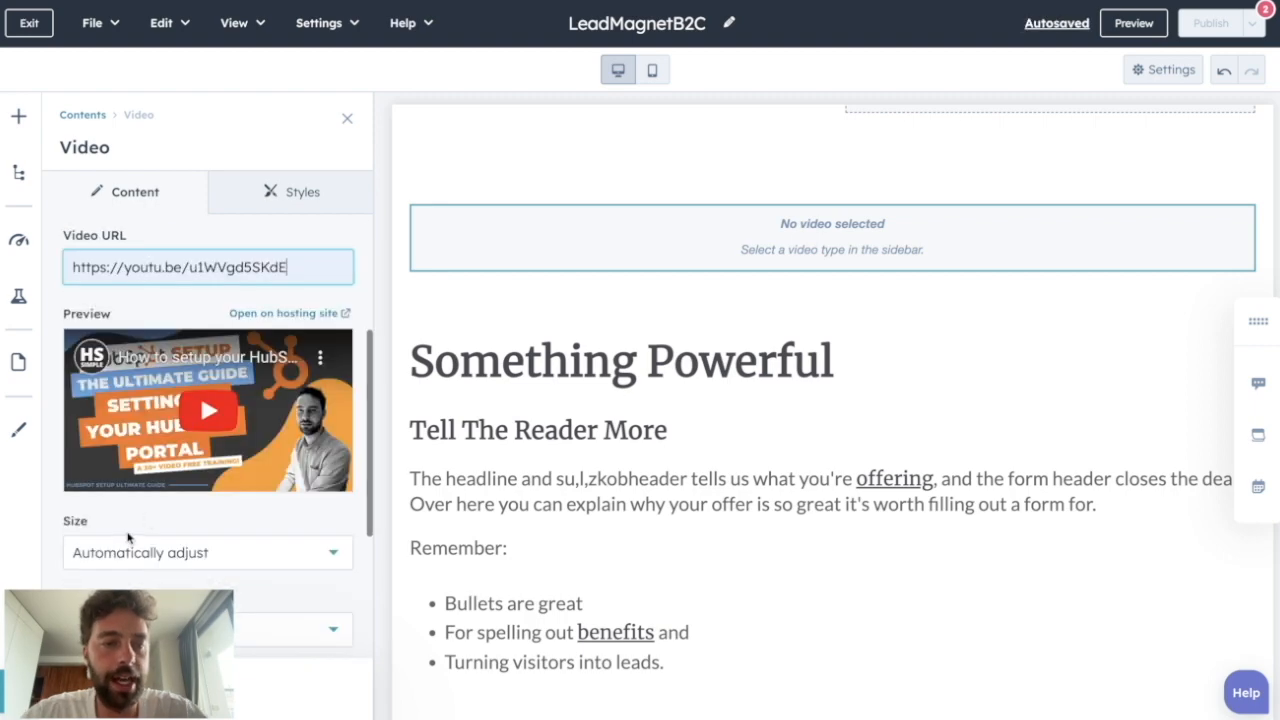
left_click(120, 543)
left_click(142, 455)
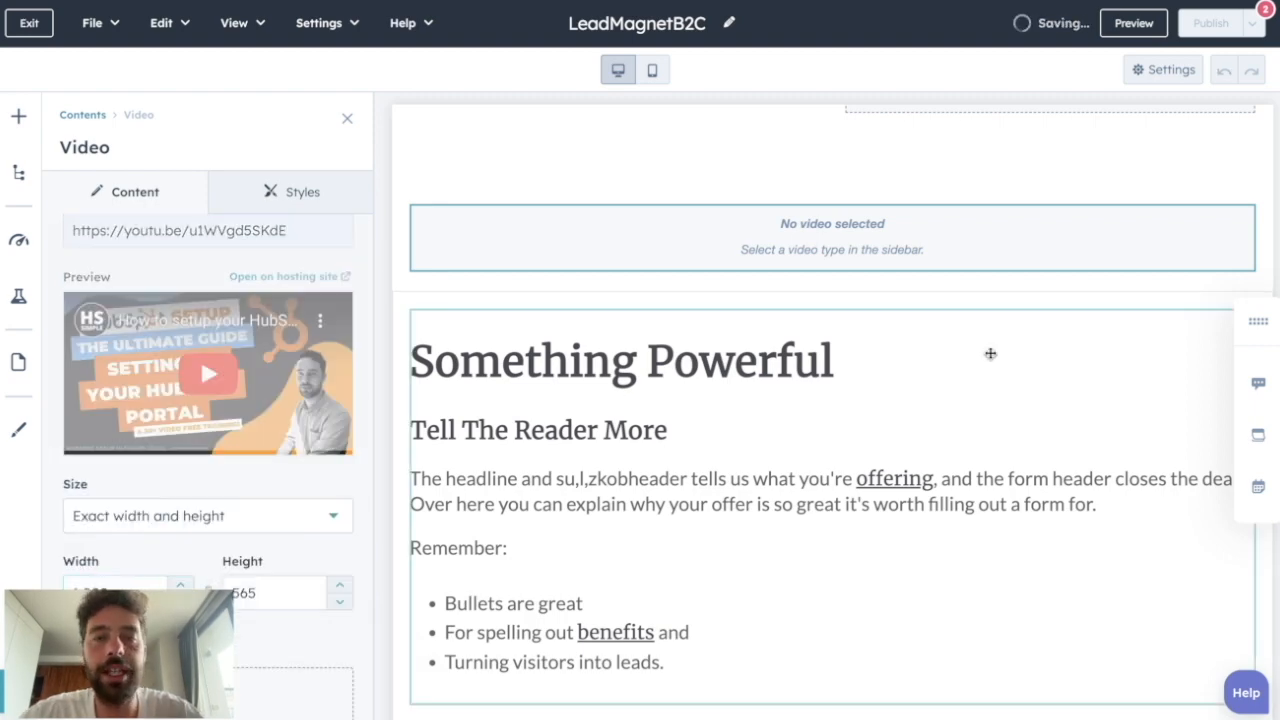
scroll(826, 276, "up", 3)
scroll(935, 609, "down", 2)
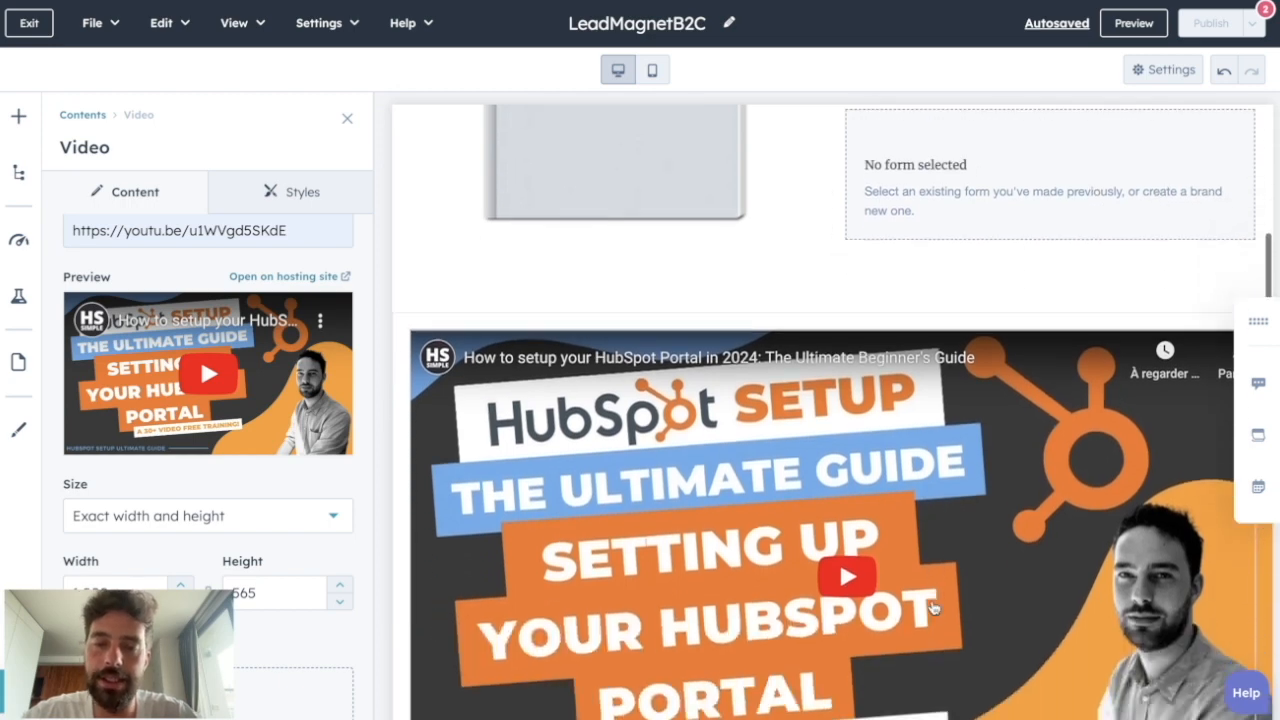
scroll(968, 334, "up", 3)
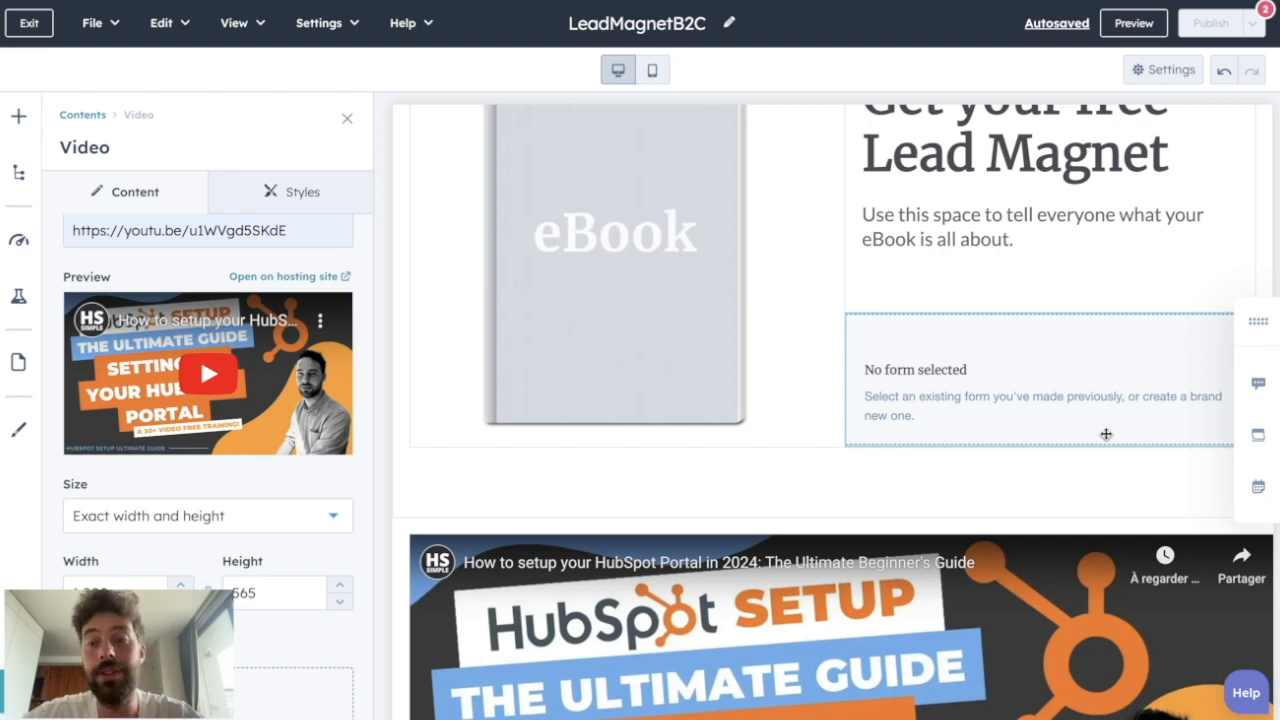
Assign the existing form "B2C - FR - Qualification Form" to the empty form module beneath the Lead Magnet text.
left_click(925, 374)
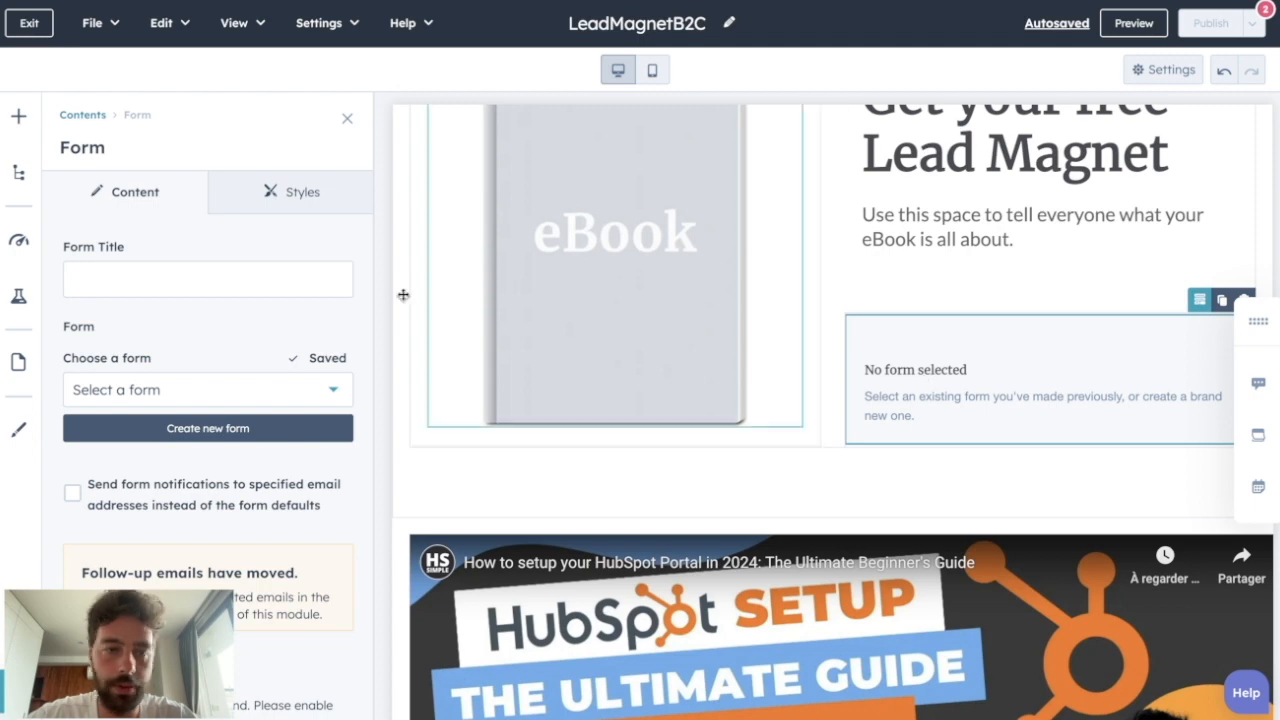
left_click(240, 395)
left_click(125, 486)
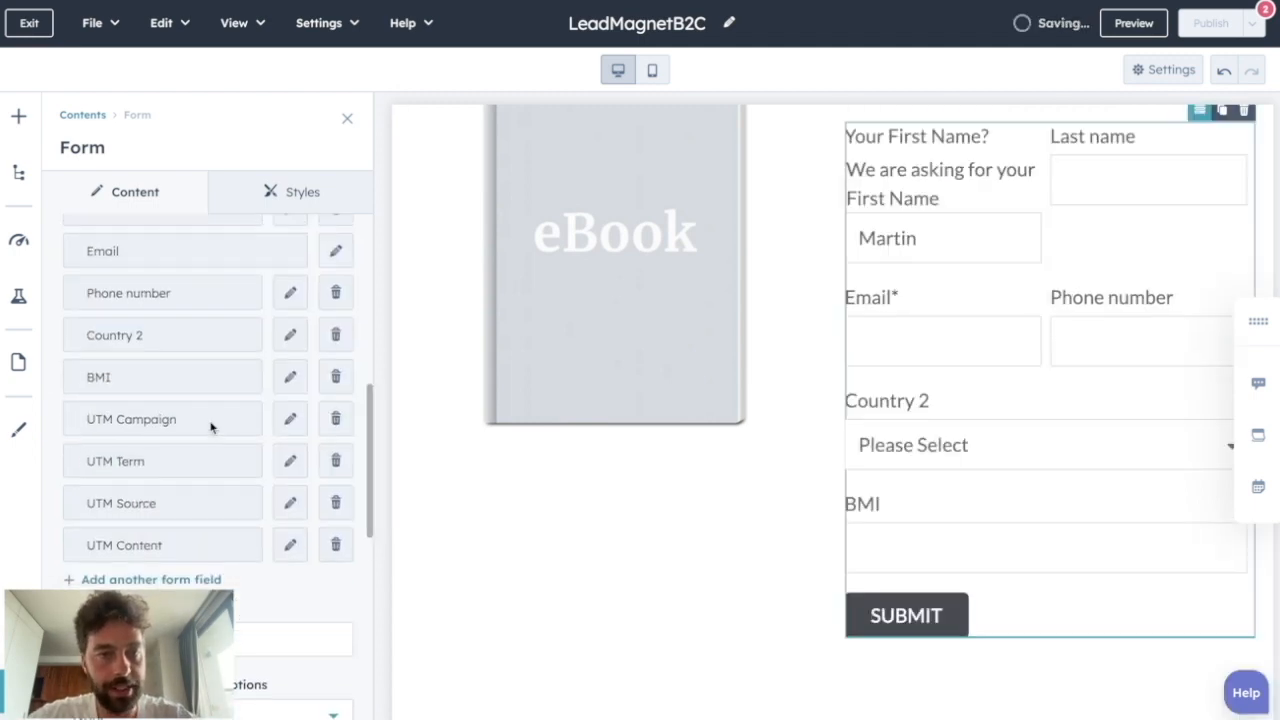
scroll(958, 231, "up", 2)
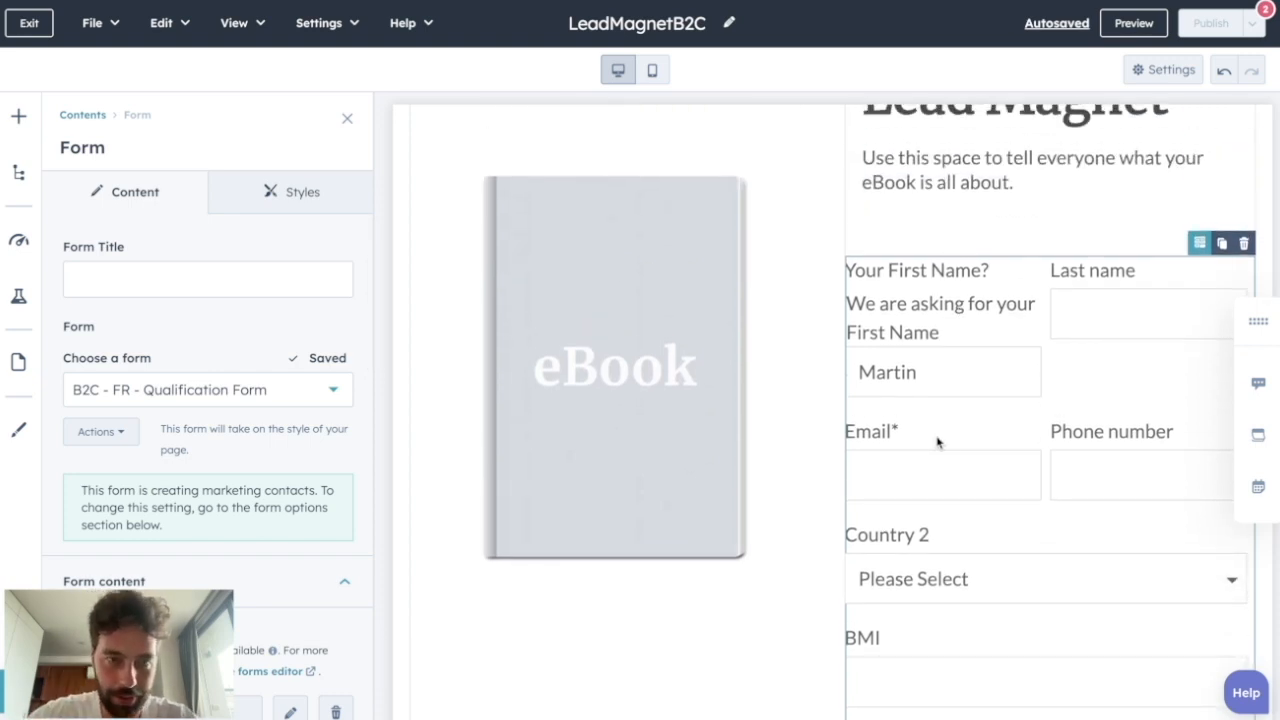
Set the form fields' background color to green, 93C47D, and finish editing the form.
left_click(248, 203)
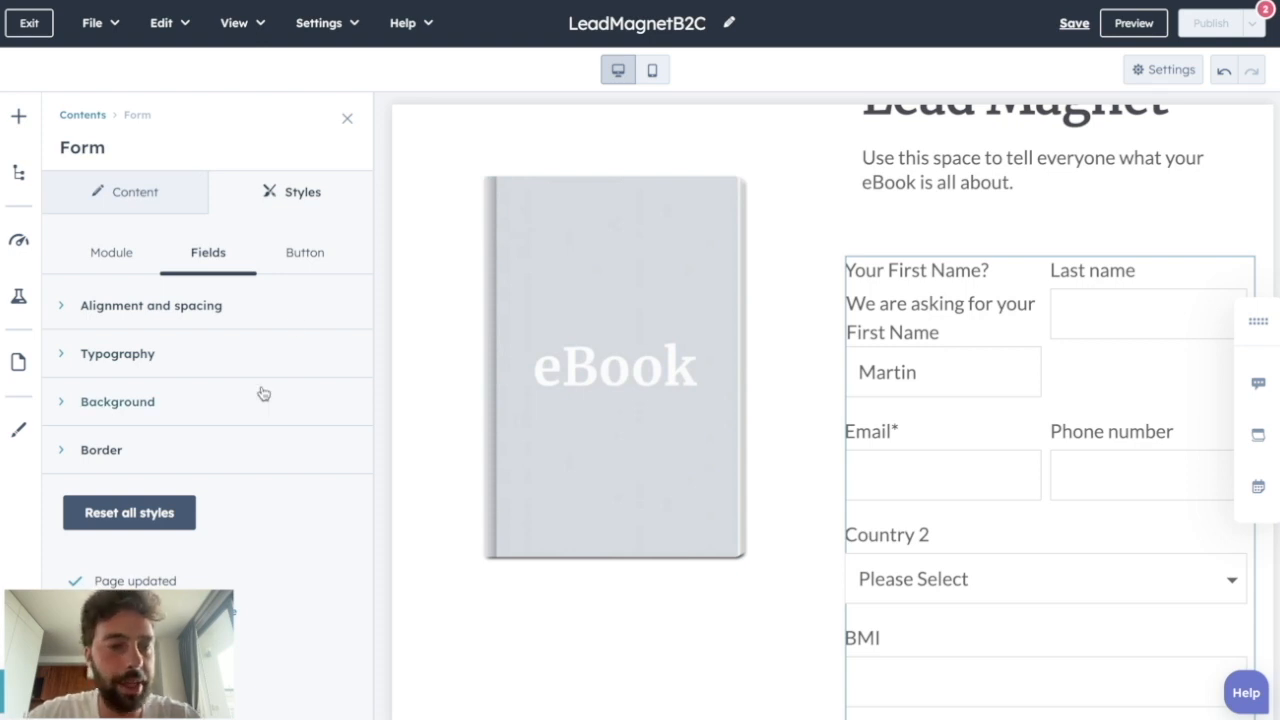
left_click(206, 252)
left_click(118, 252)
left_click(175, 258)
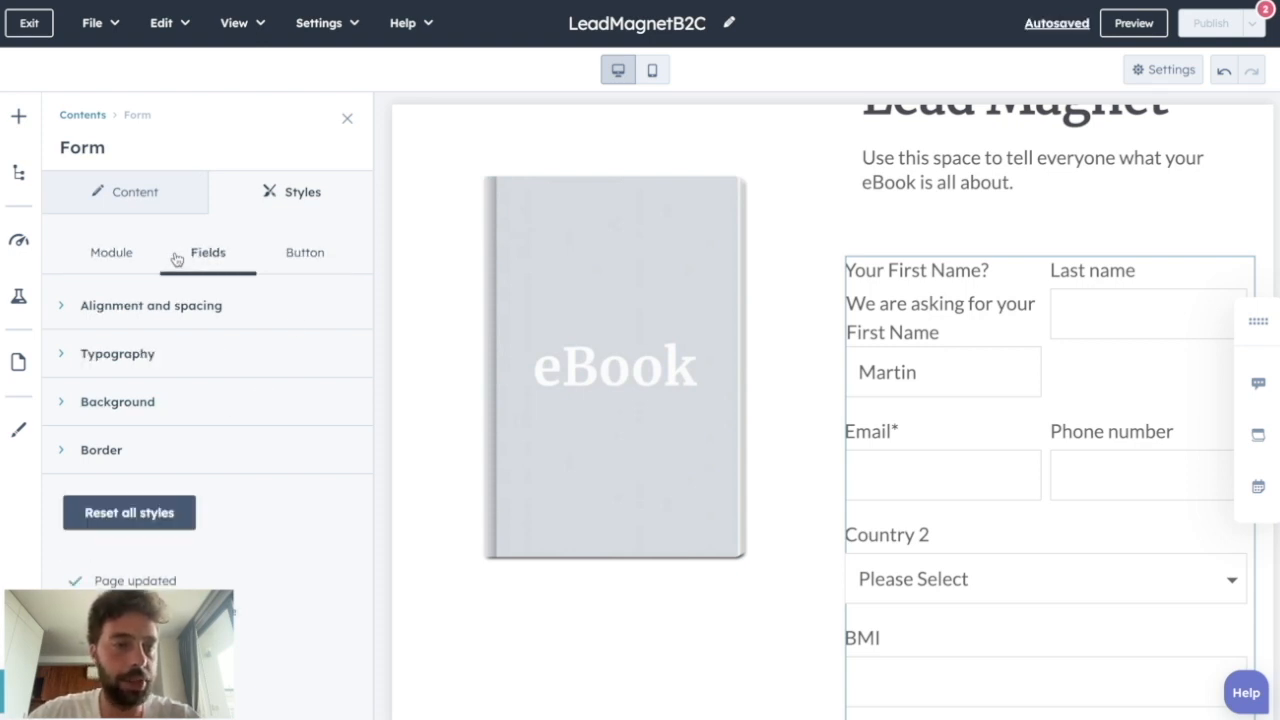
left_click(108, 403)
left_click(196, 486)
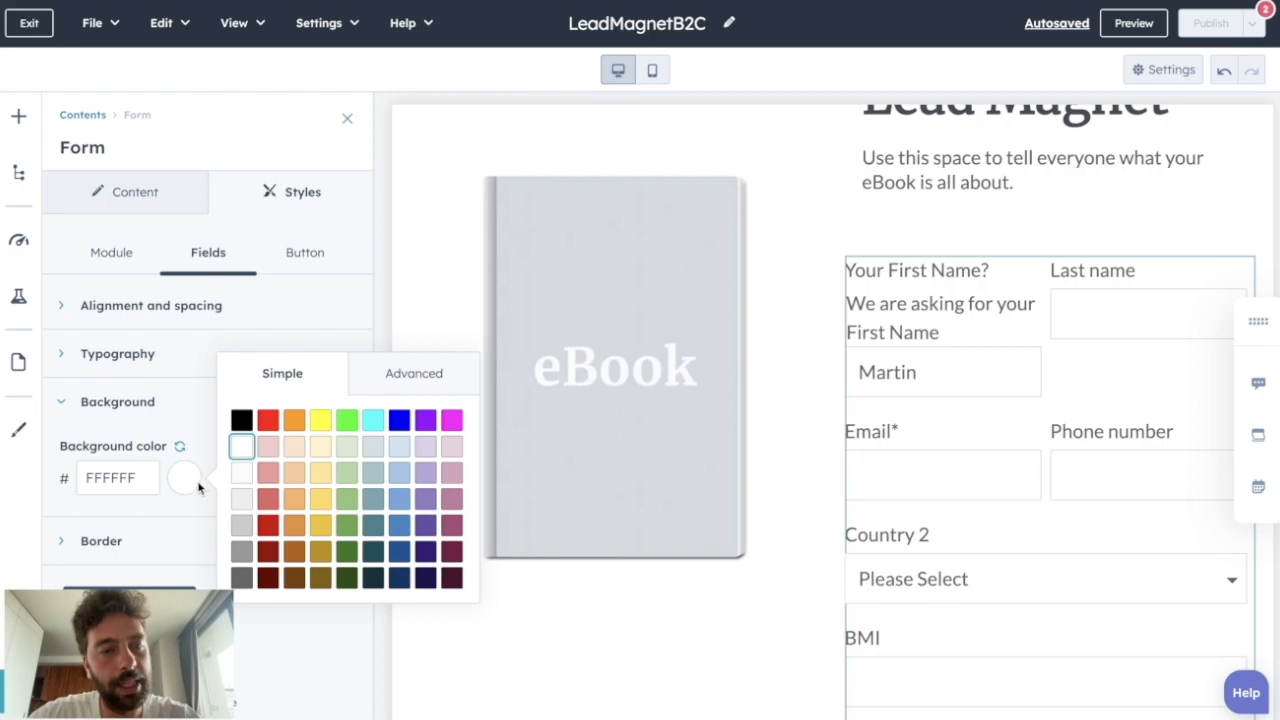
left_click(347, 502)
scroll(652, 472, "up", 3)
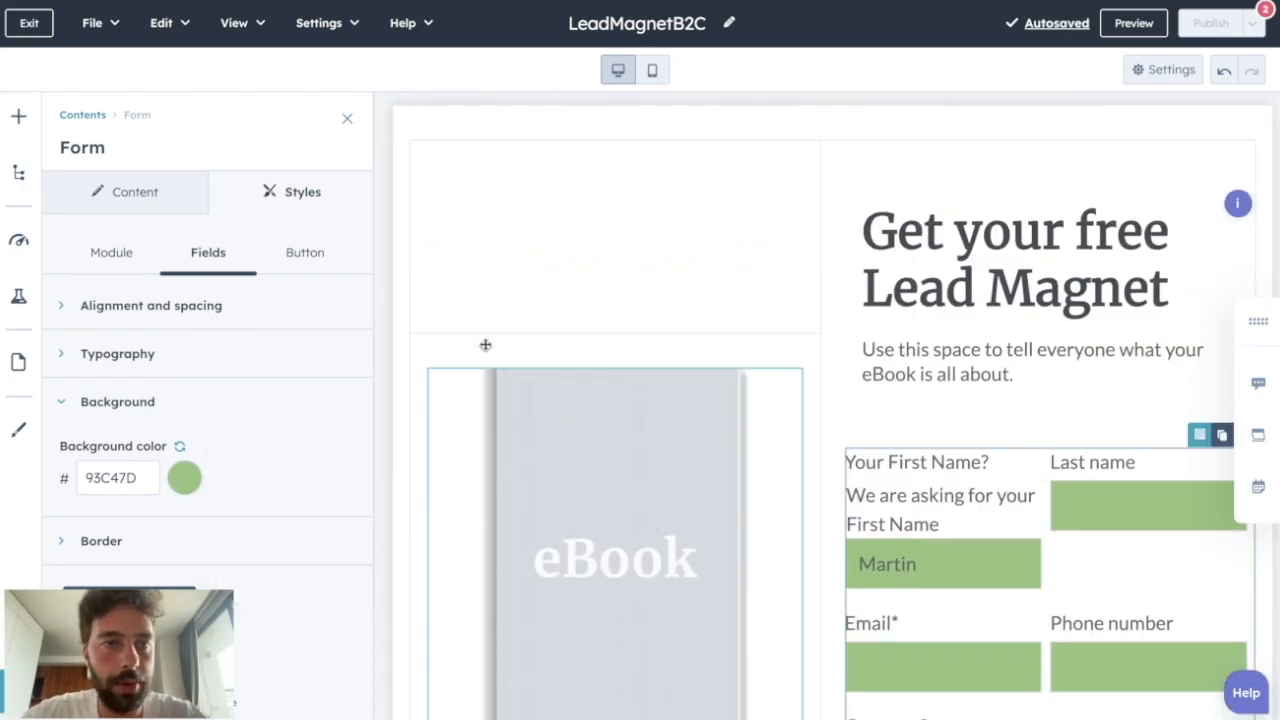
left_click(347, 119)
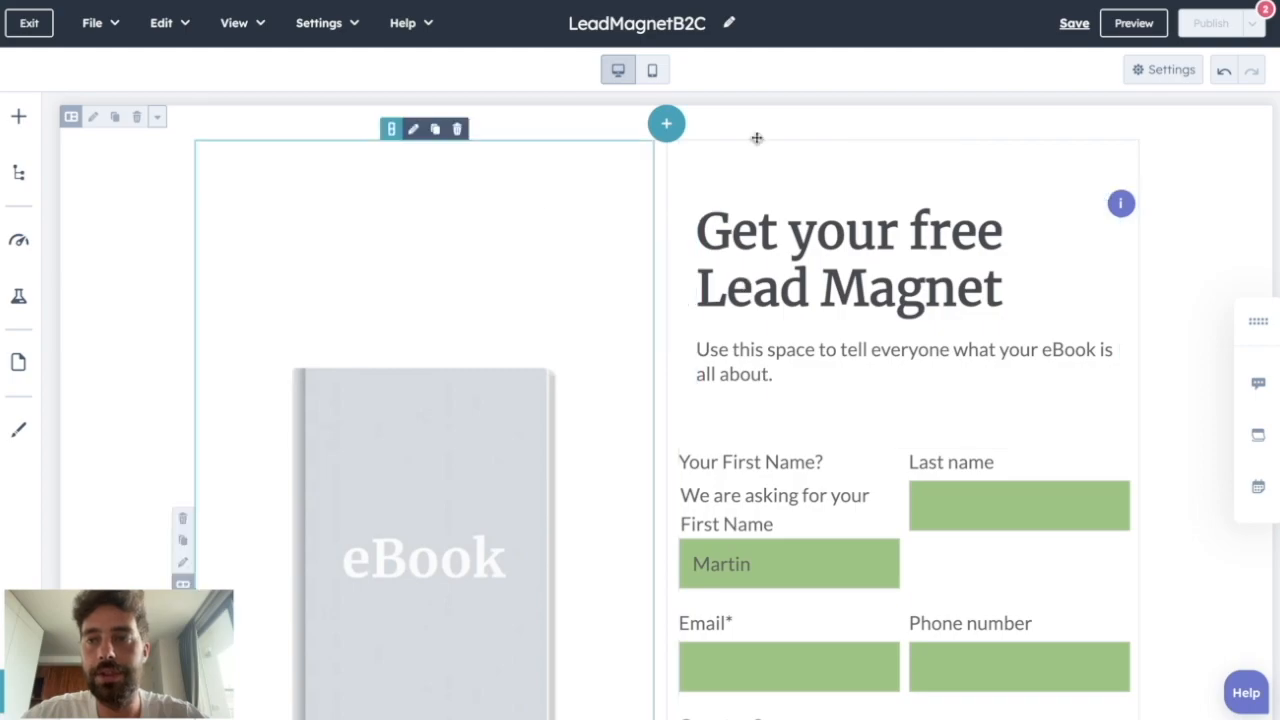
Set the page title to "Get your Free Consultation" and shorten the content slug to free-consultation.
left_click(1174, 72)
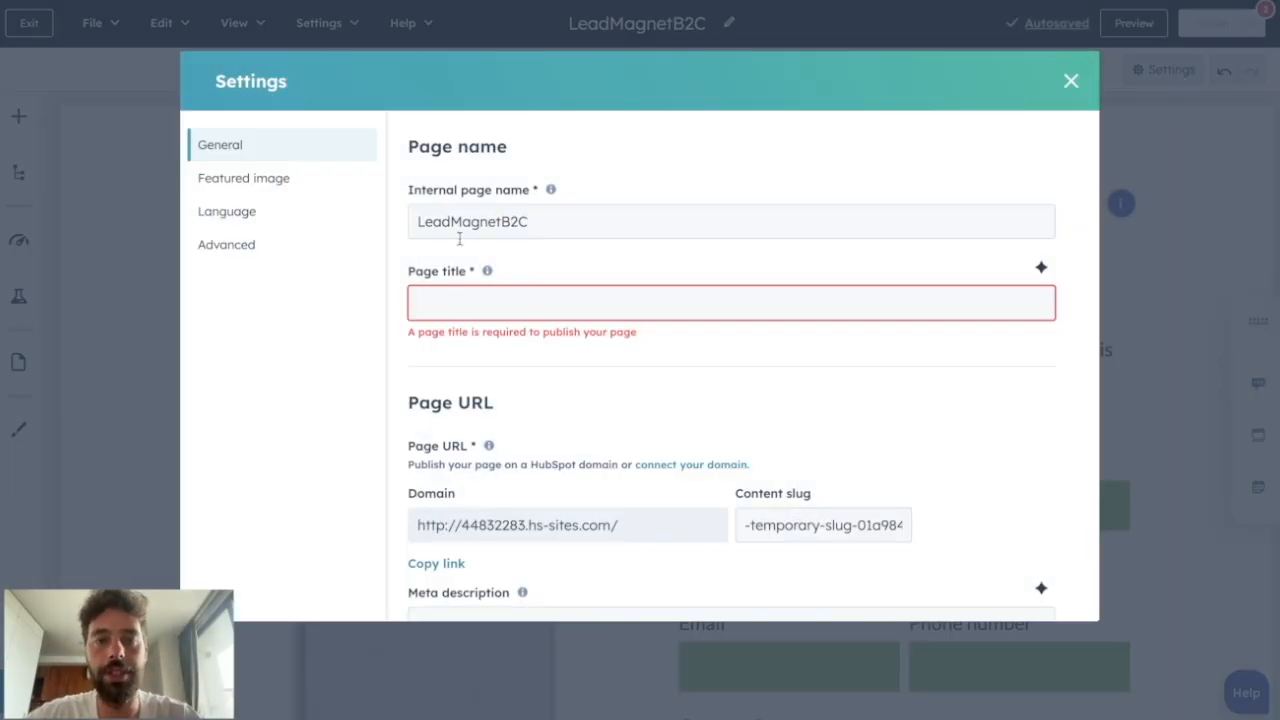
left_click(431, 312)
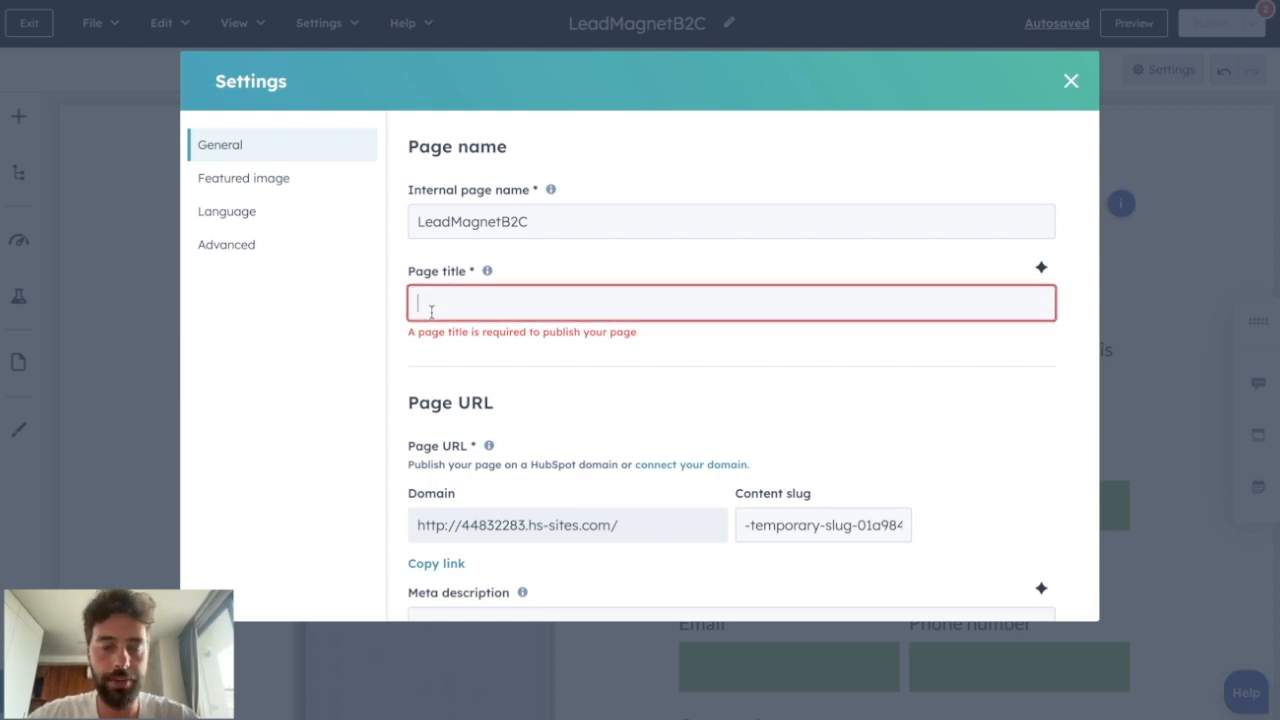
type("Get your Free Consultation")
scroll(770, 505, "down", 1)
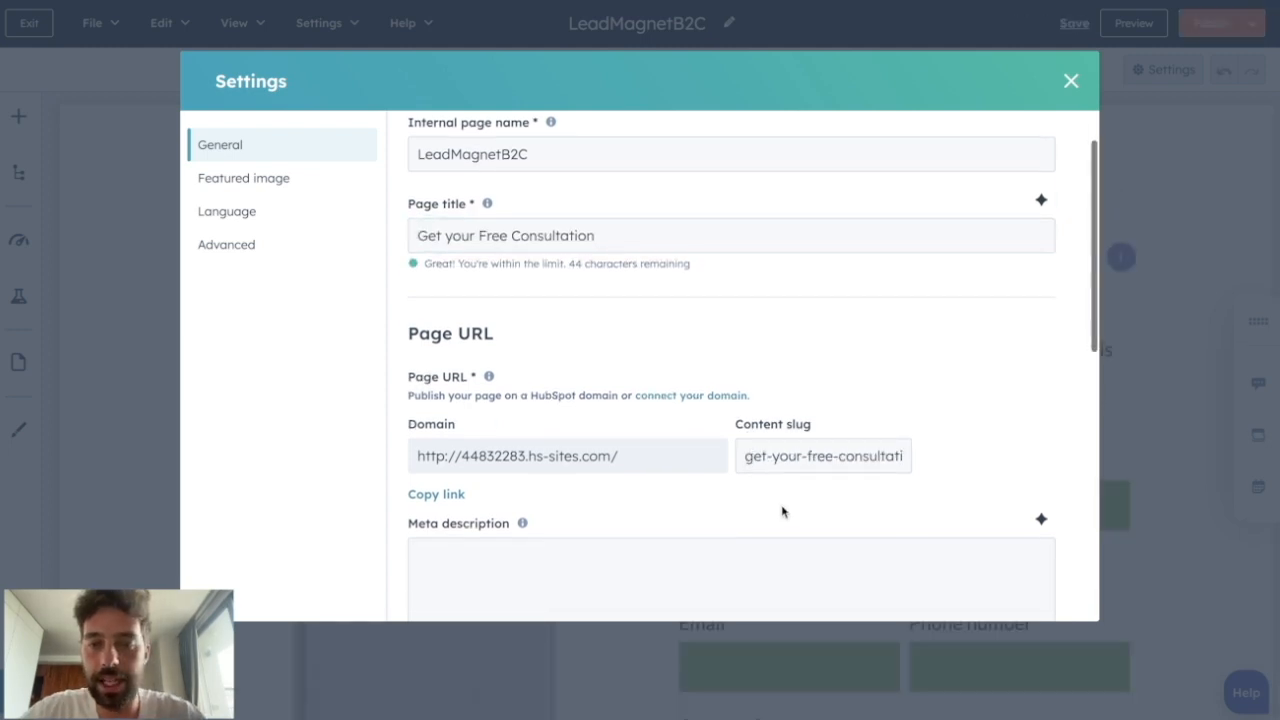
left_click_drag(803, 456, 744, 456)
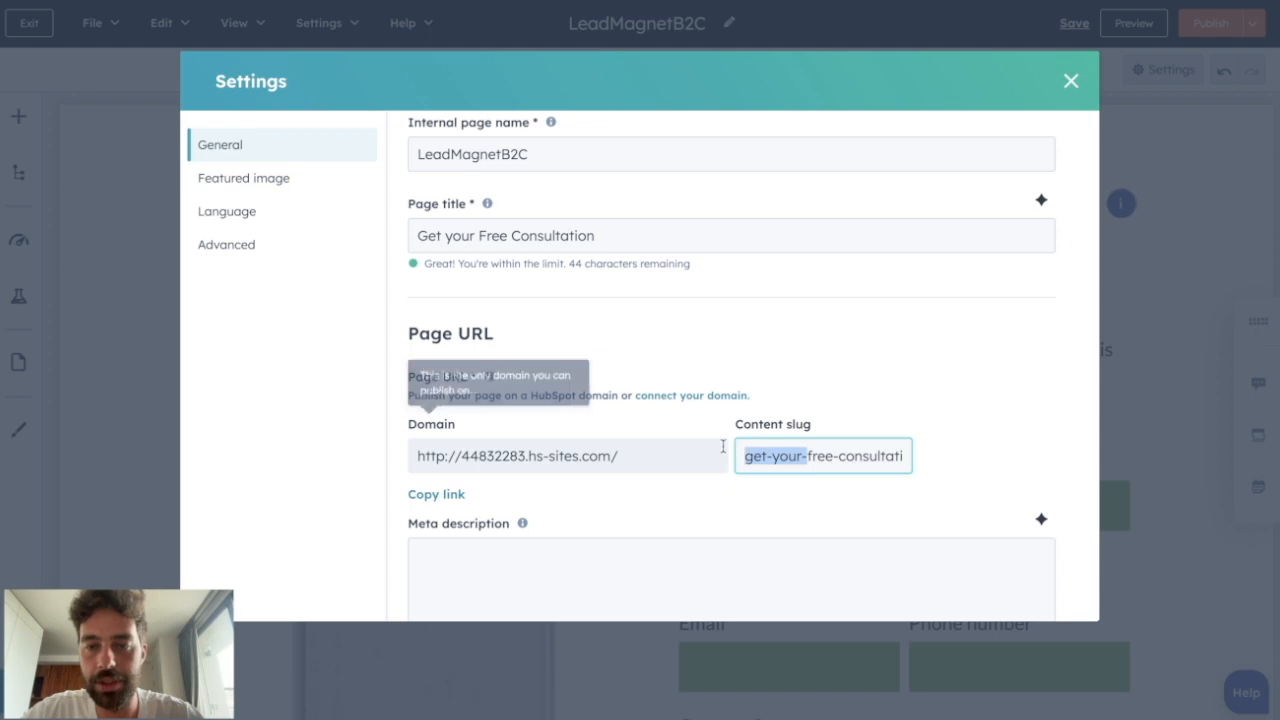
key("BackSpace")
Generate the page's meta description with the built-in AI assistant.
scroll(680, 440, "down", 2)
left_click(633, 424)
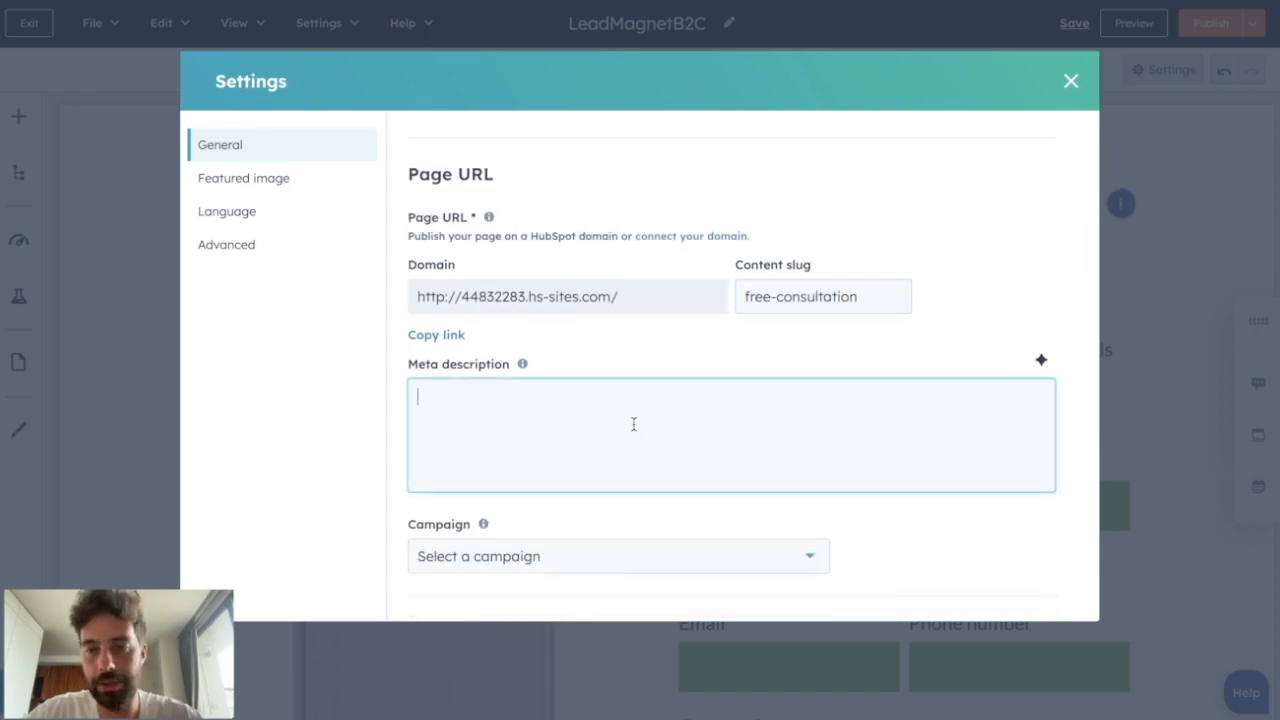
left_click(1041, 361)
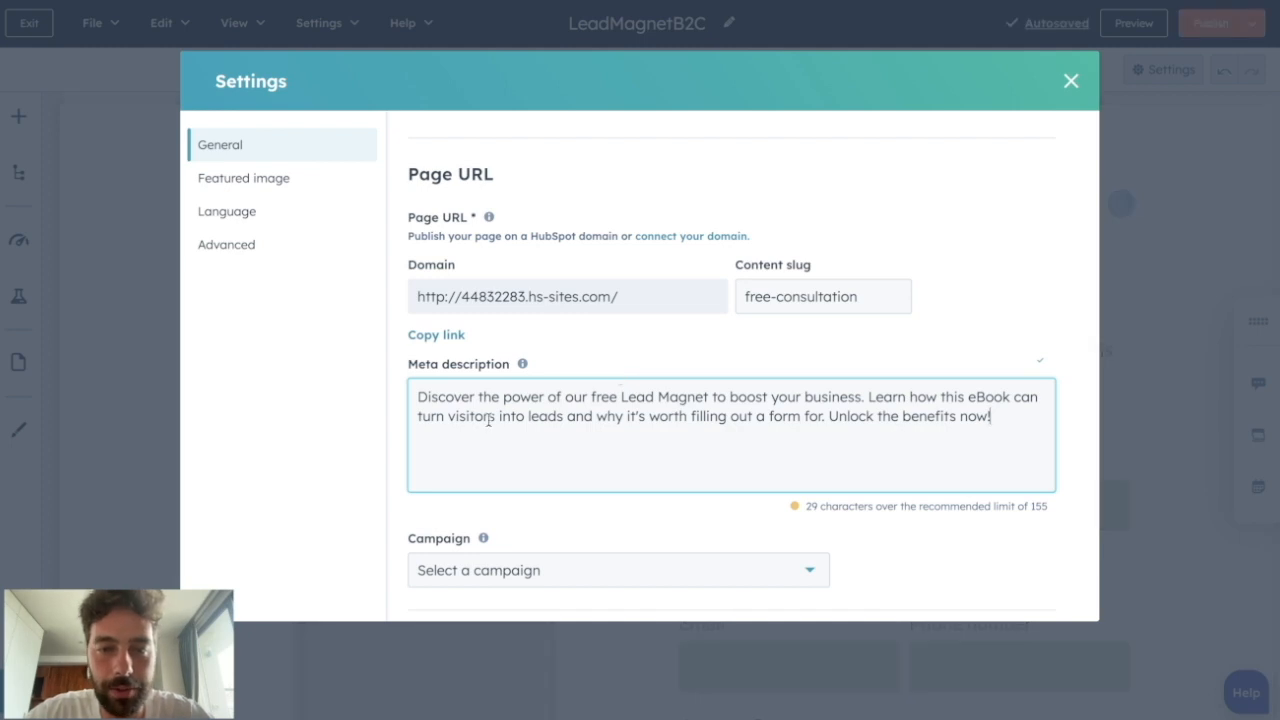
Review the campaign, featured image, language and advanced settings without changes, and publish the landing page.
scroll(489, 420, "down", 2)
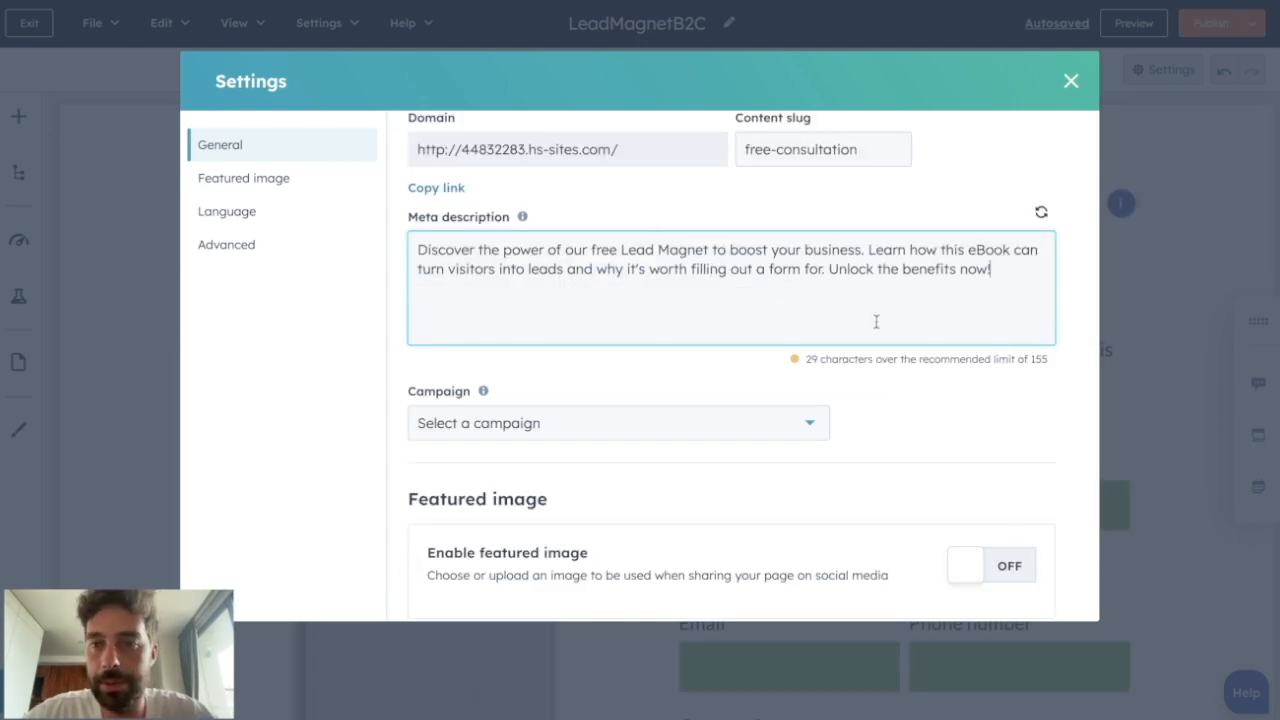
scroll(723, 449, "down", 2)
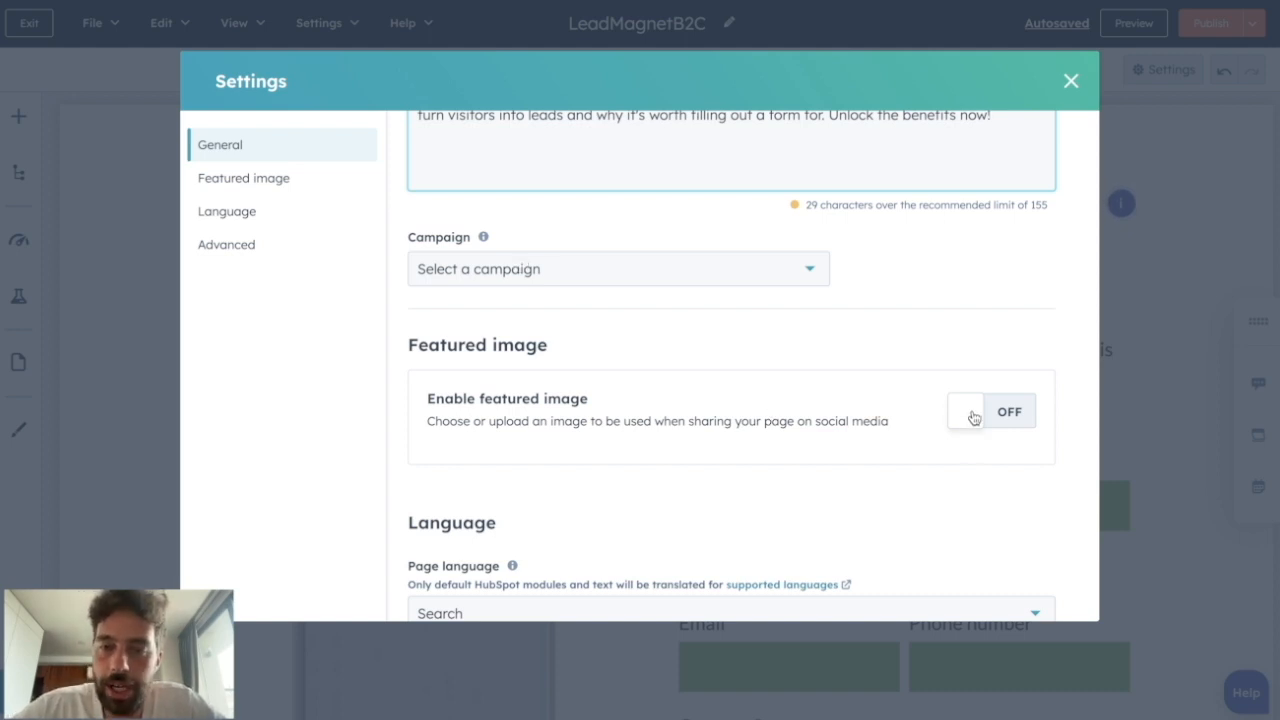
scroll(882, 414, "down", 3)
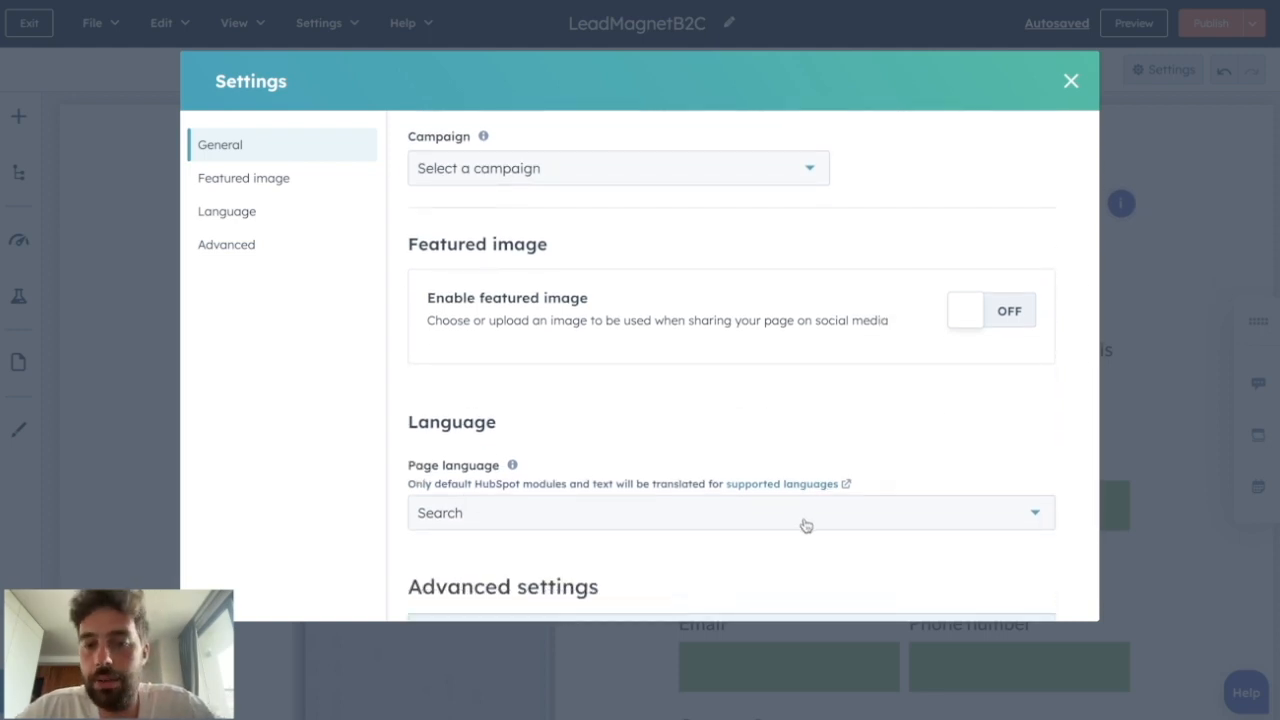
scroll(808, 523, "down", 2)
left_click(1071, 81)
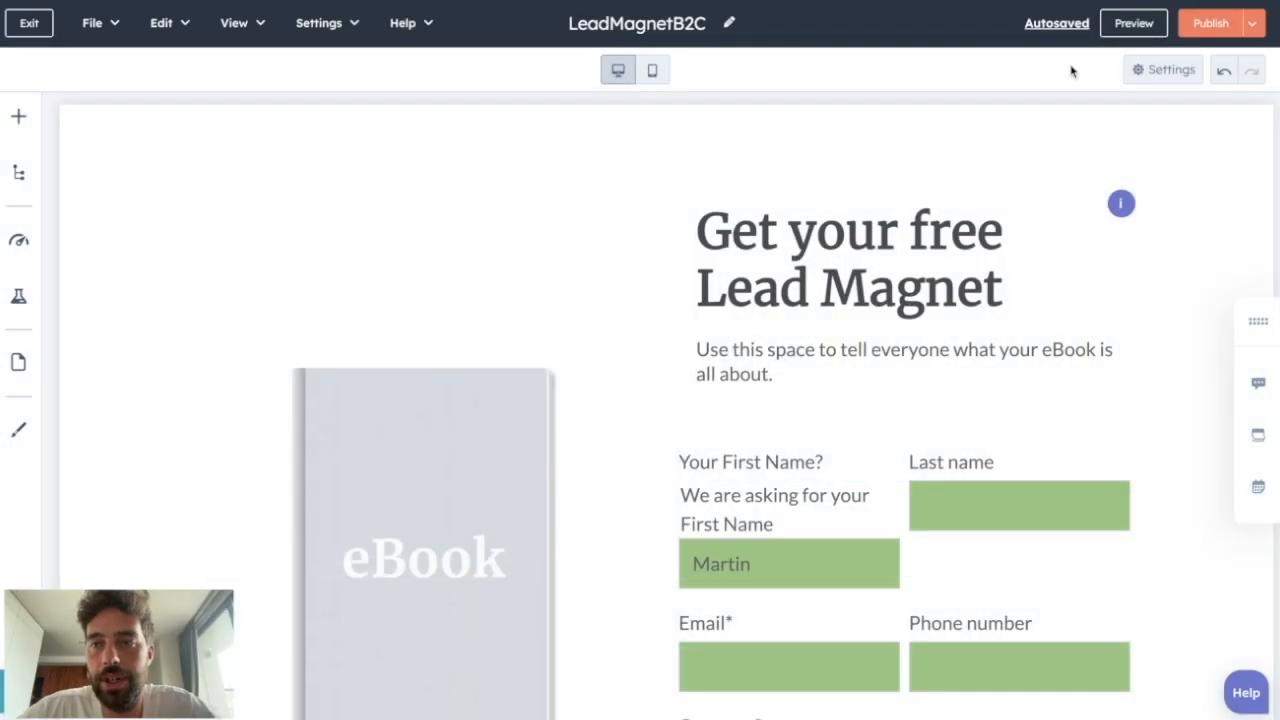
left_click(1211, 24)
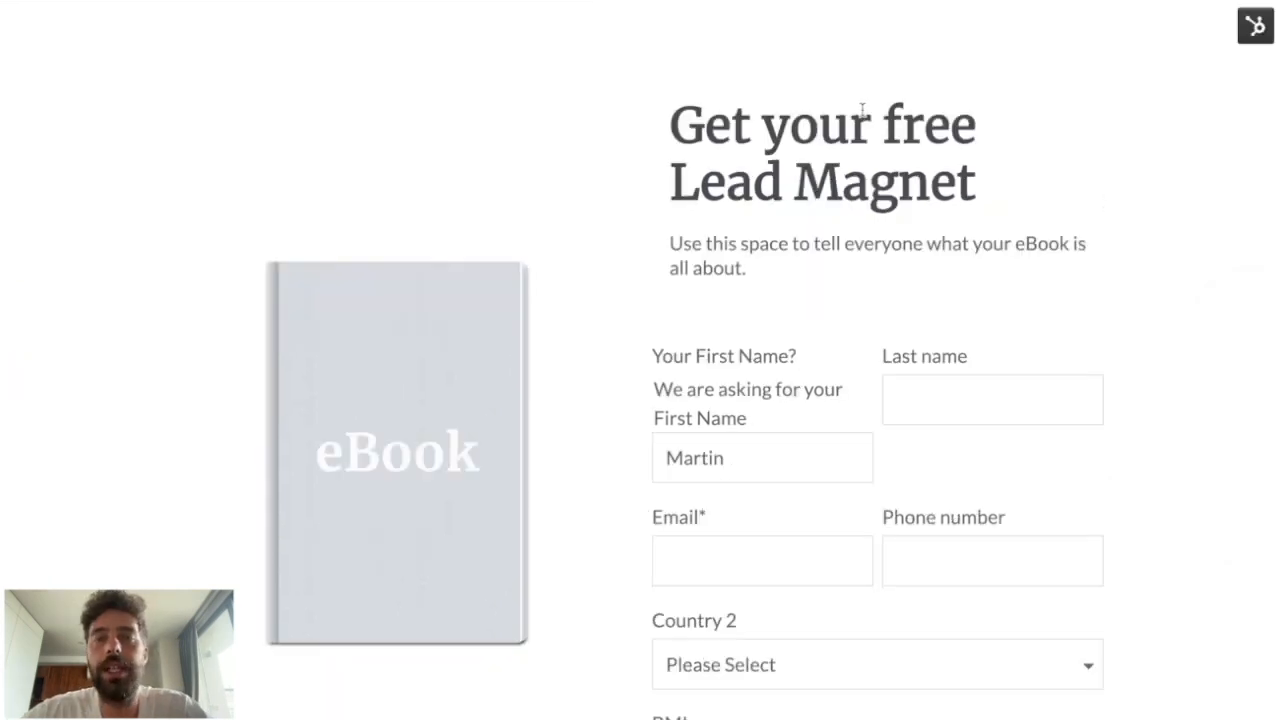